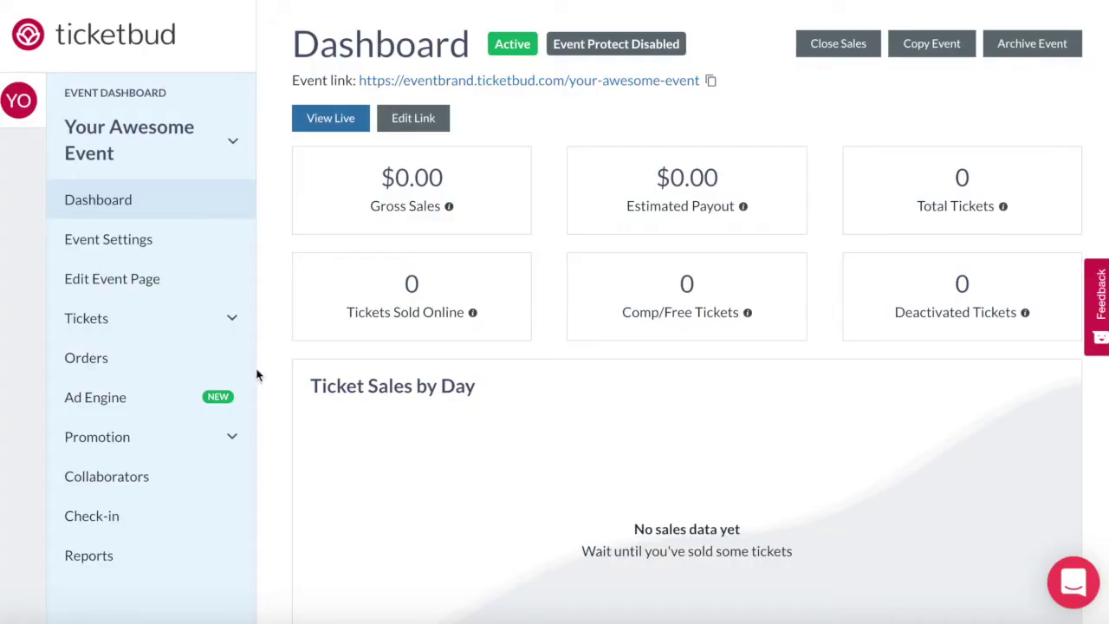
Step: Open Your Awesome Event's editable event page, then return to the account's Events list
{"action": "scroll", "coordinate": [283, 225], "scroll_direction": "down", "scroll_amount": 1}
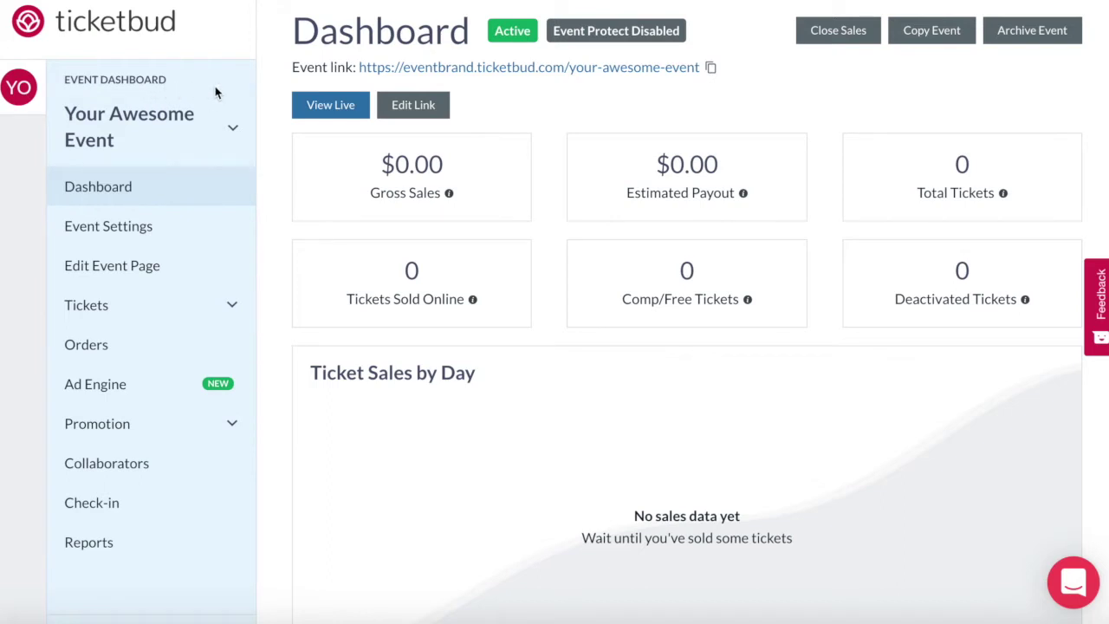
{"action": "left_click", "coordinate": [130, 270]}
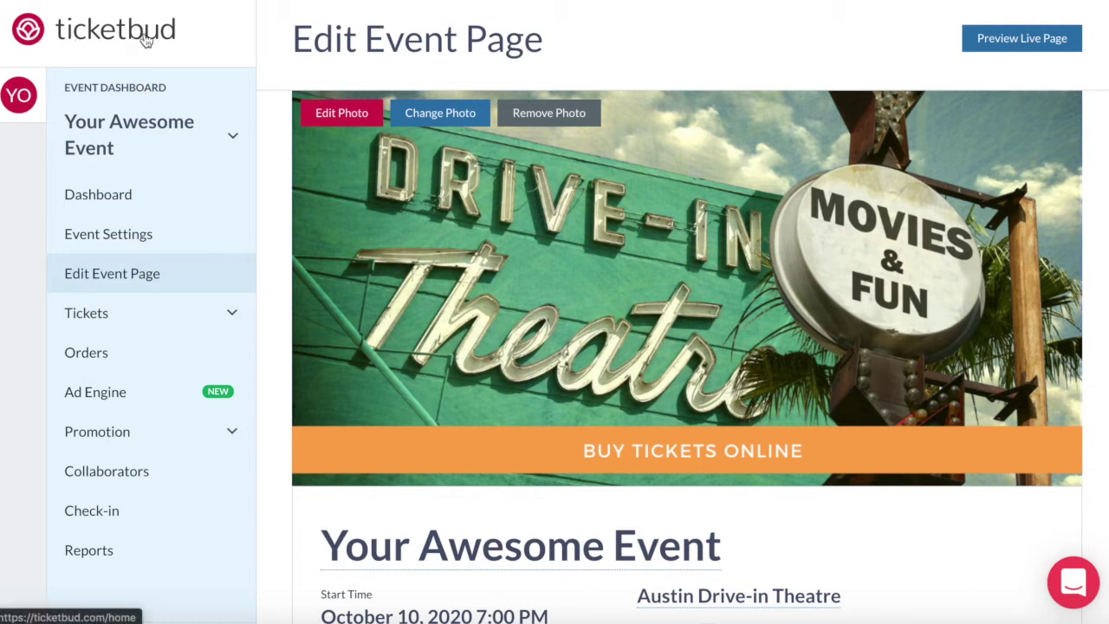
{"action": "left_click", "coordinate": [22, 101]}
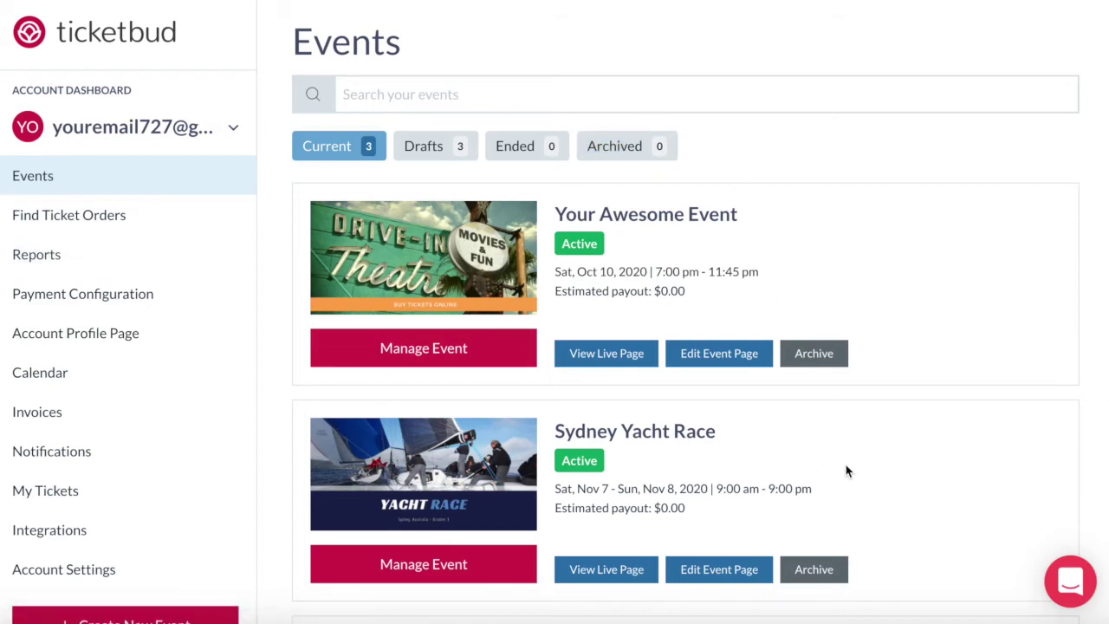
Step: Browse the account's current events, then open the Account Profile Page
{"action": "scroll", "coordinate": [847, 470], "scroll_direction": "down", "scroll_amount": 3}
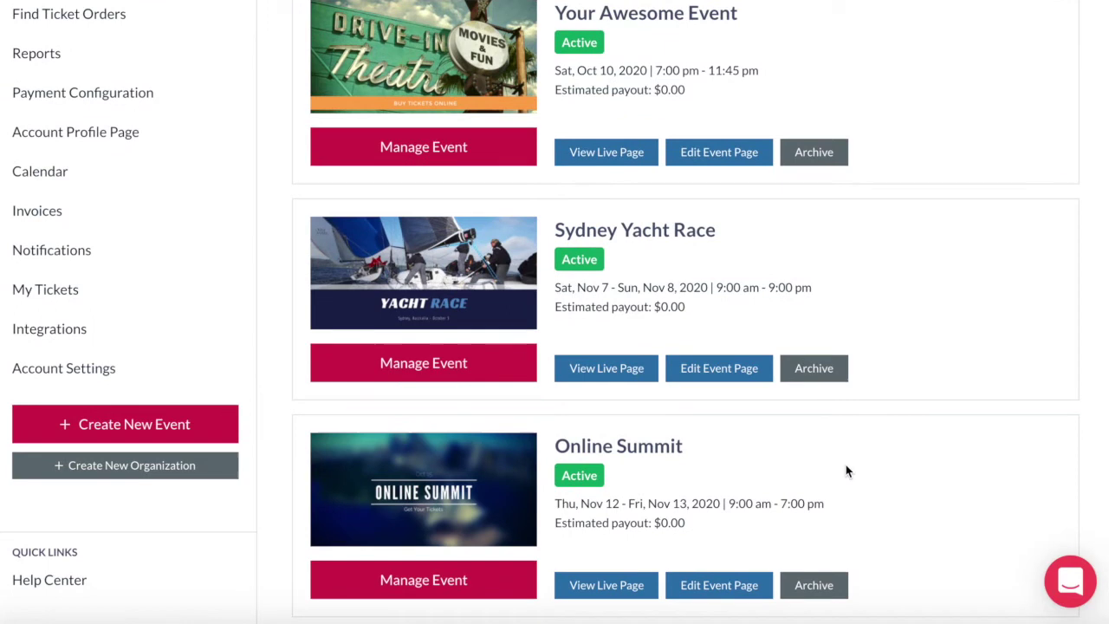
{"action": "scroll", "coordinate": [847, 470], "scroll_direction": "up", "scroll_amount": 3}
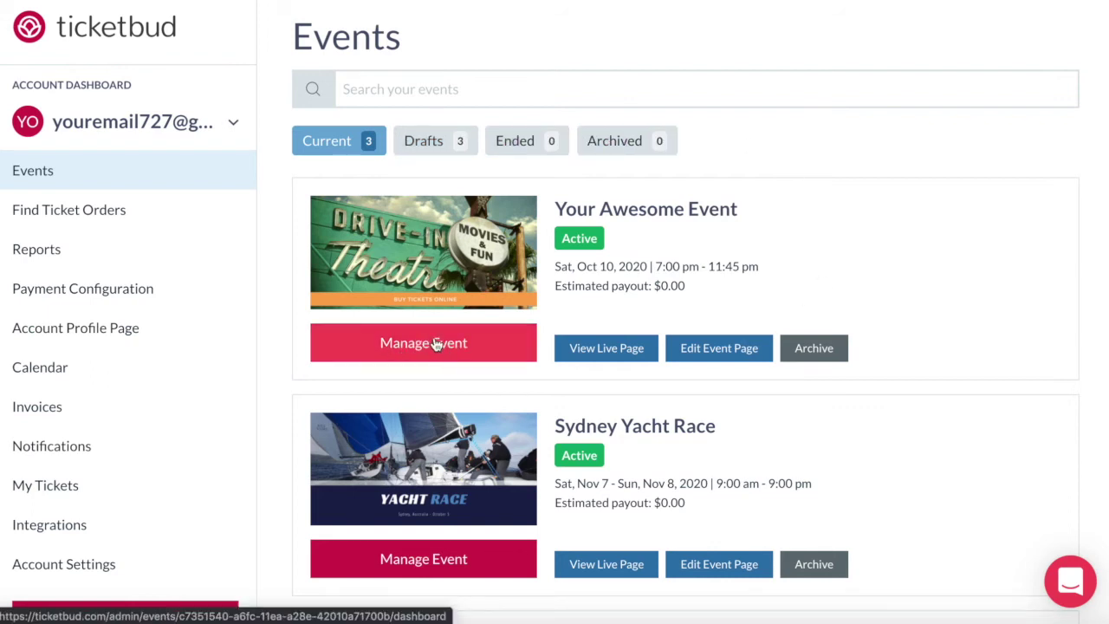
{"action": "scroll", "coordinate": [429, 346], "scroll_direction": "down", "scroll_amount": 1}
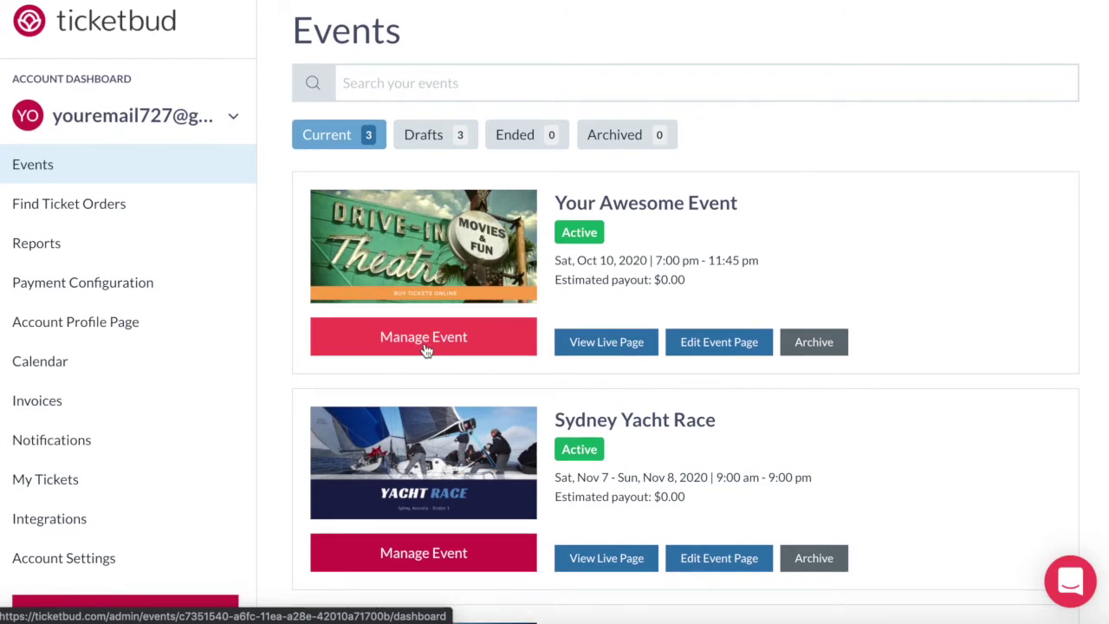
{"action": "scroll", "coordinate": [425, 349], "scroll_direction": "up", "scroll_amount": 1}
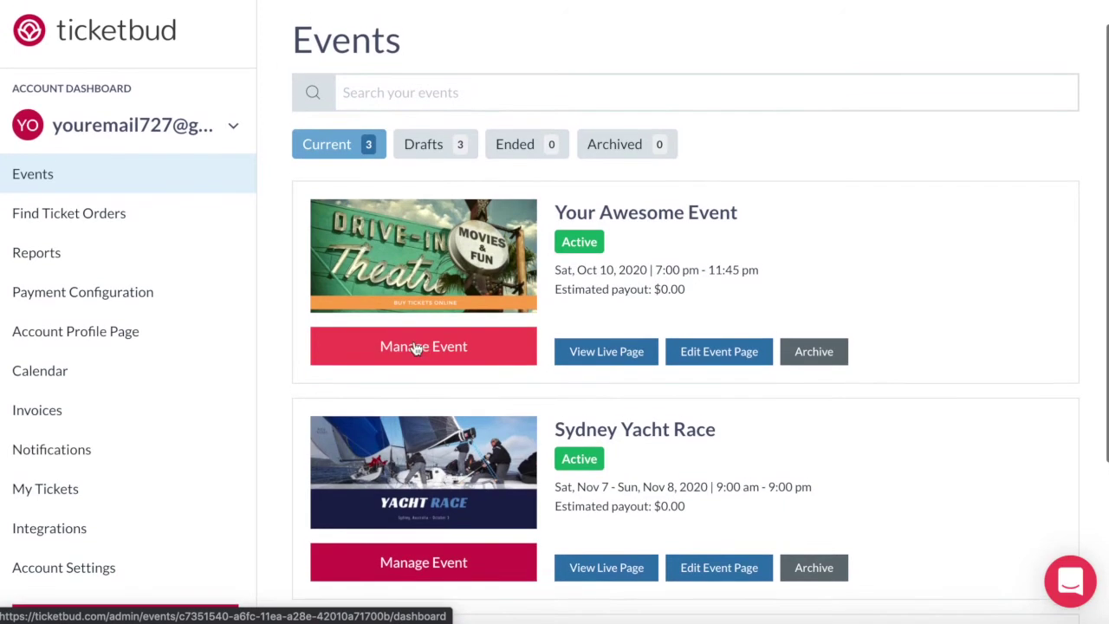
{"action": "left_click", "coordinate": [56, 341]}
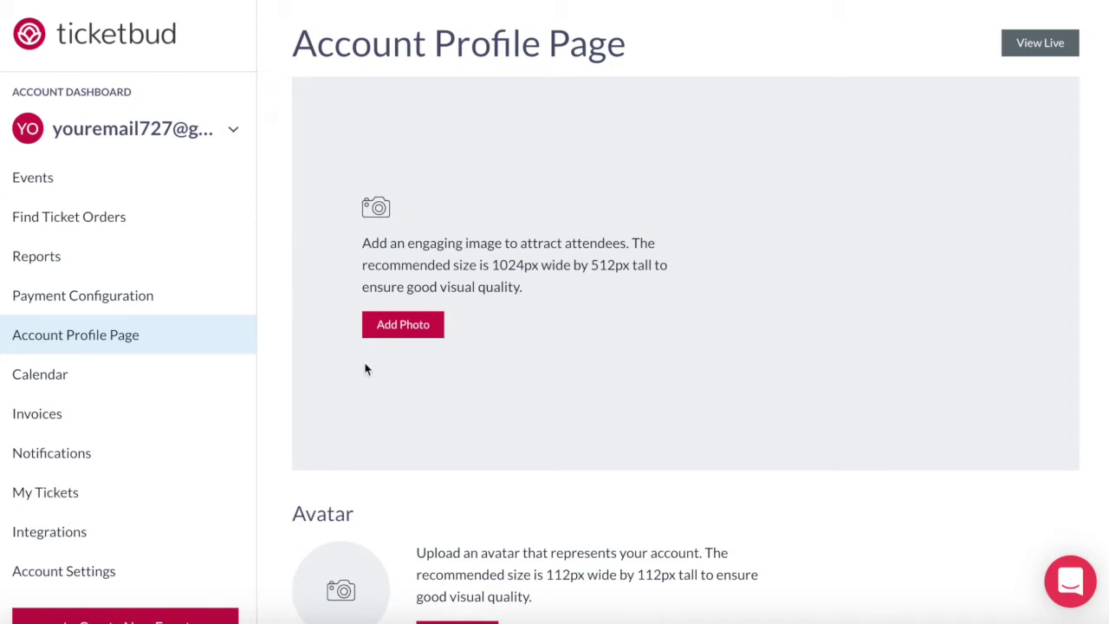
{"action": "scroll", "coordinate": [690, 410], "scroll_direction": "down", "scroll_amount": 3}
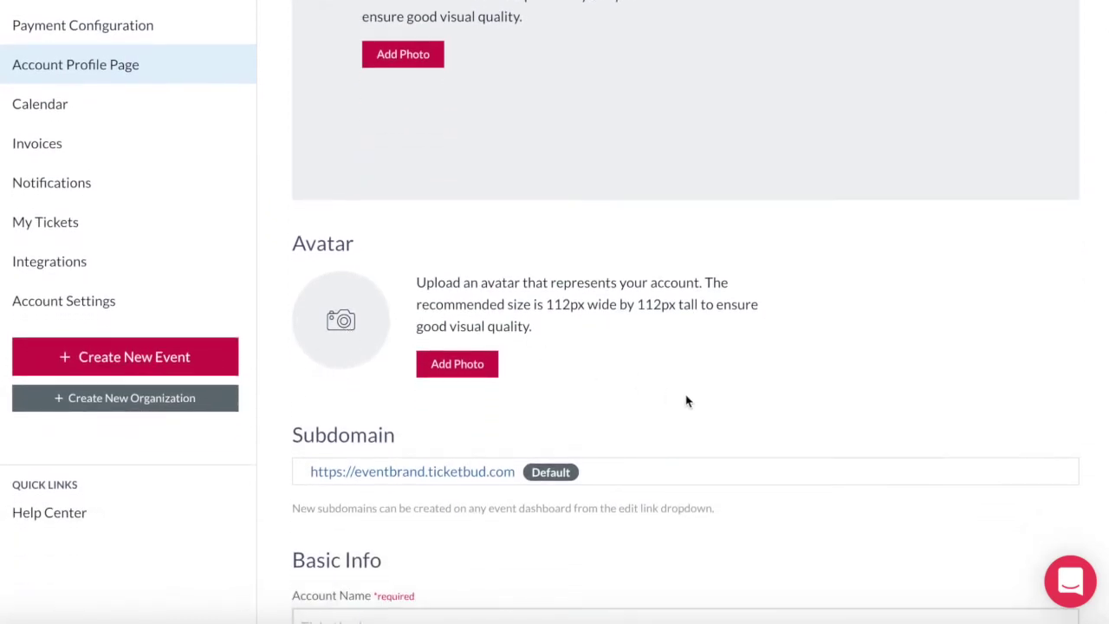
{"action": "scroll", "coordinate": [685, 400], "scroll_direction": "down", "scroll_amount": 2}
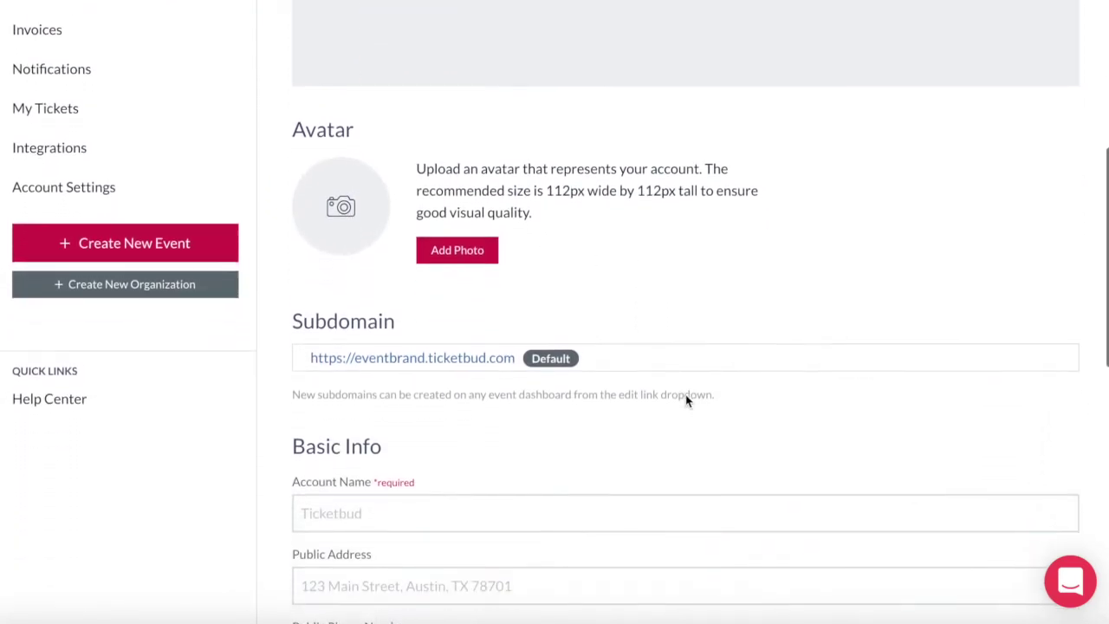
{"action": "left_click", "coordinate": [483, 366]}
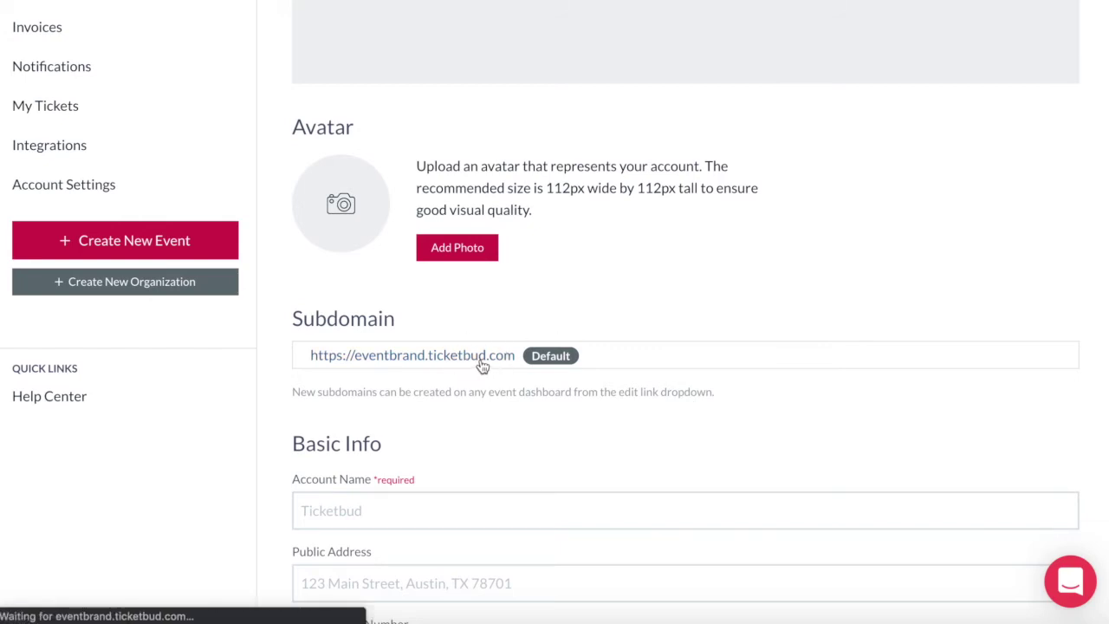
{"action": "scroll", "coordinate": [626, 391], "scroll_direction": "down", "scroll_amount": 2}
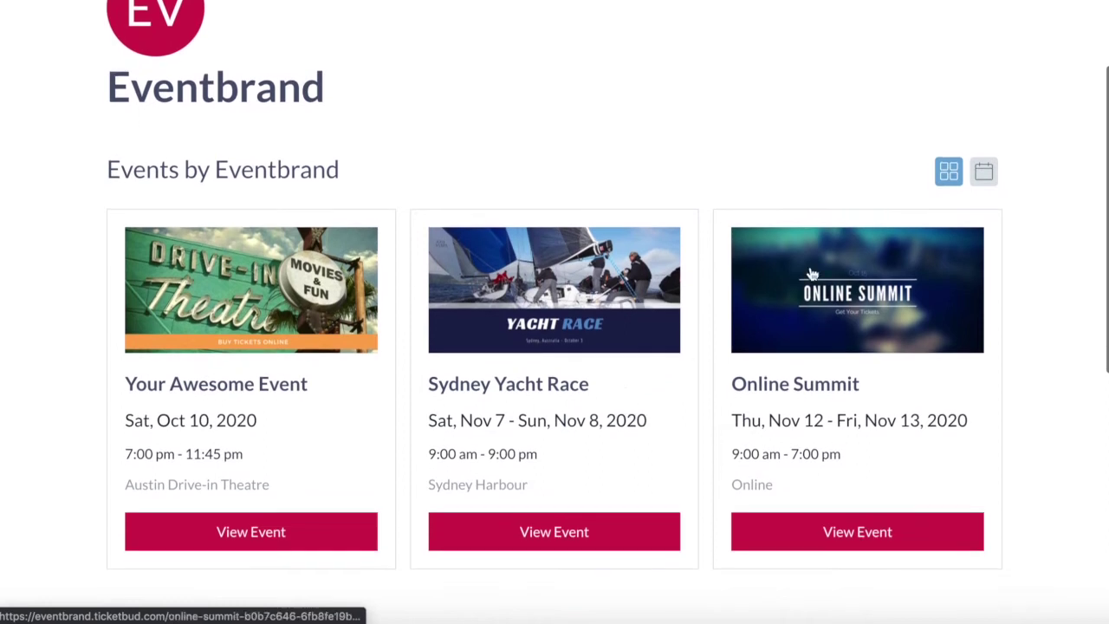
{"action": "left_click", "coordinate": [983, 171]}
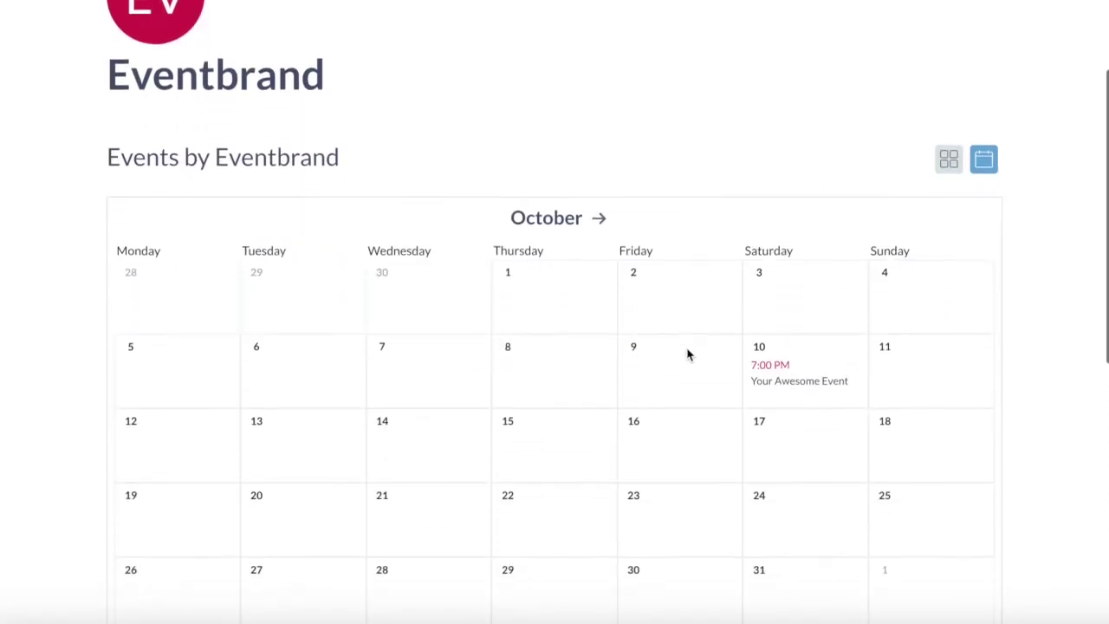
{"action": "scroll", "coordinate": [686, 354], "scroll_direction": "down", "scroll_amount": 1}
{"action": "left_click", "coordinate": [599, 152]}
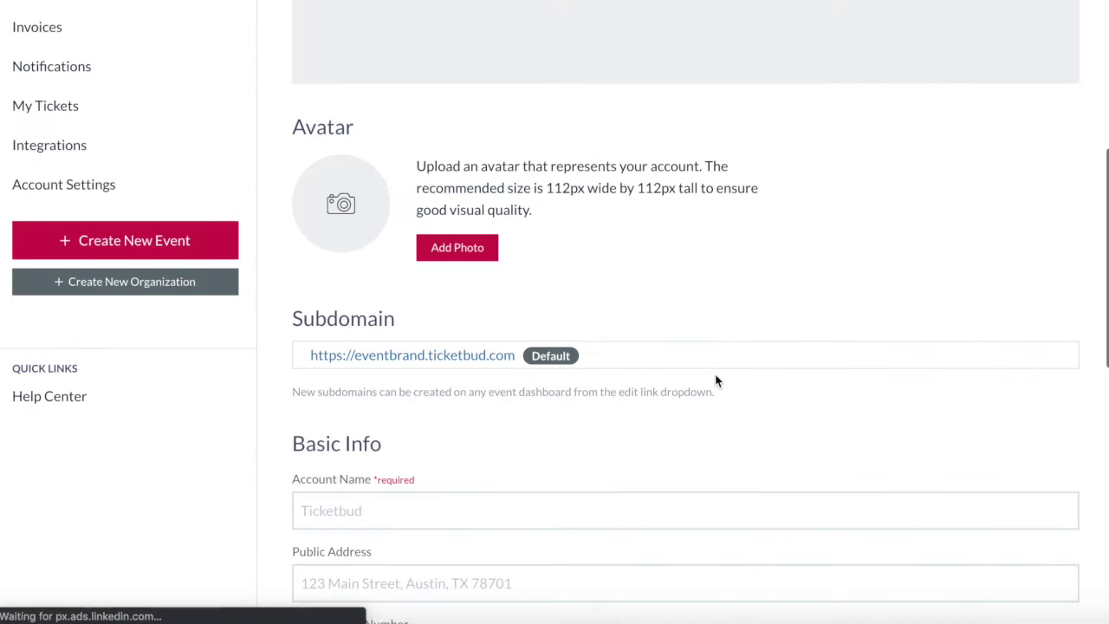
{"action": "scroll", "coordinate": [714, 375], "scroll_direction": "down", "scroll_amount": 2}
{"action": "scroll", "coordinate": [714, 372], "scroll_direction": "down", "scroll_amount": 6}
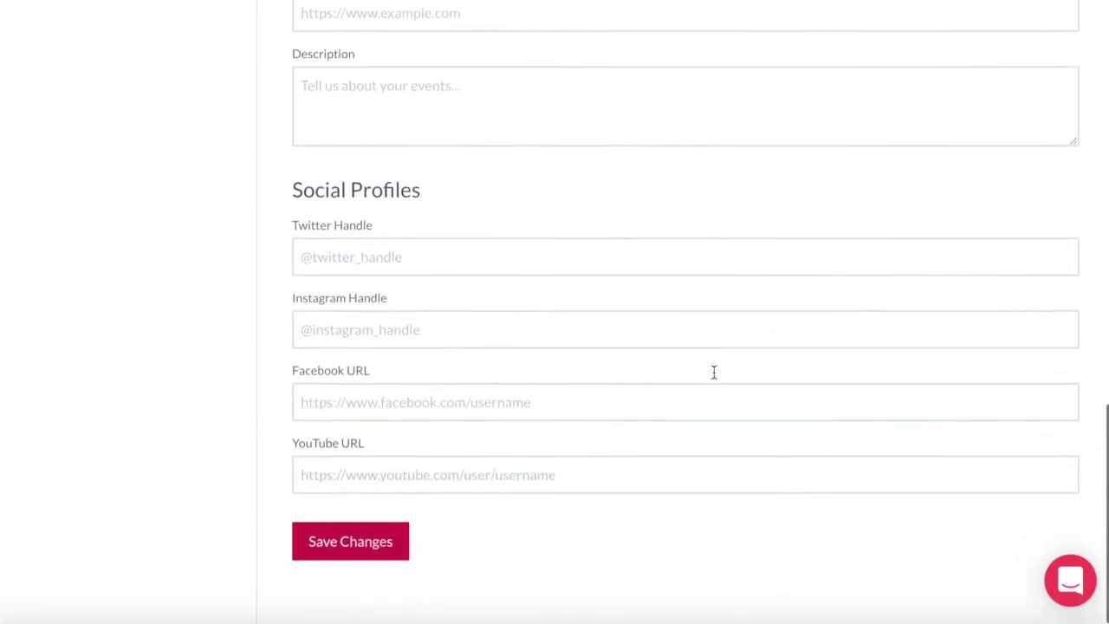
{"action": "left_click", "coordinate": [372, 540]}
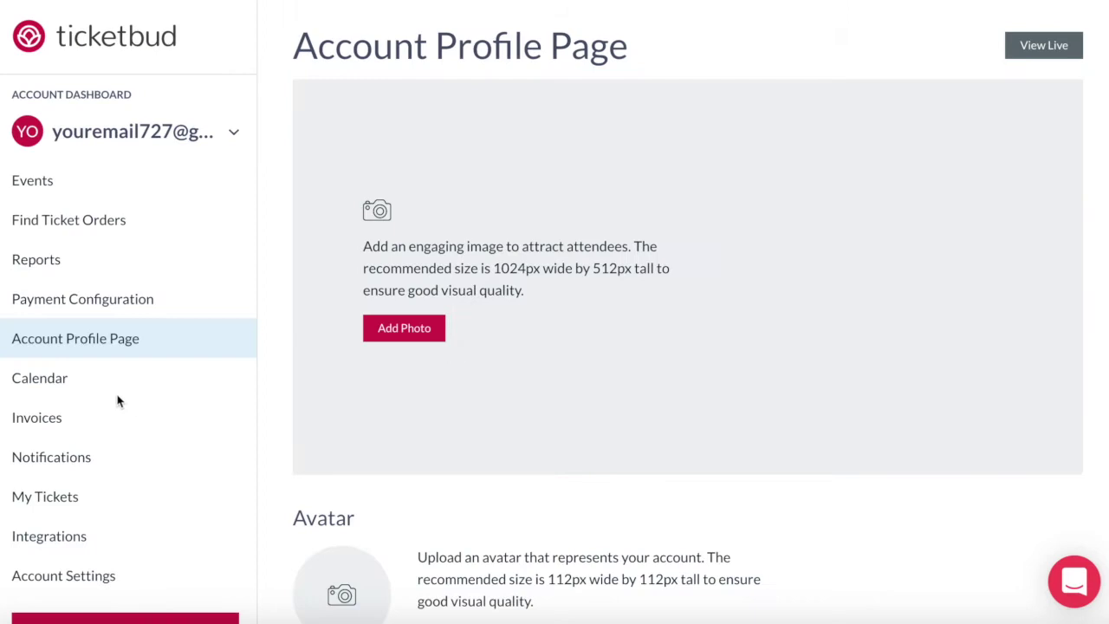
Step: View the account's Calendar embed page, then open Order Search for all events
{"action": "left_click", "coordinate": [58, 382]}
{"action": "scroll", "coordinate": [305, 477], "scroll_direction": "down", "scroll_amount": 1}
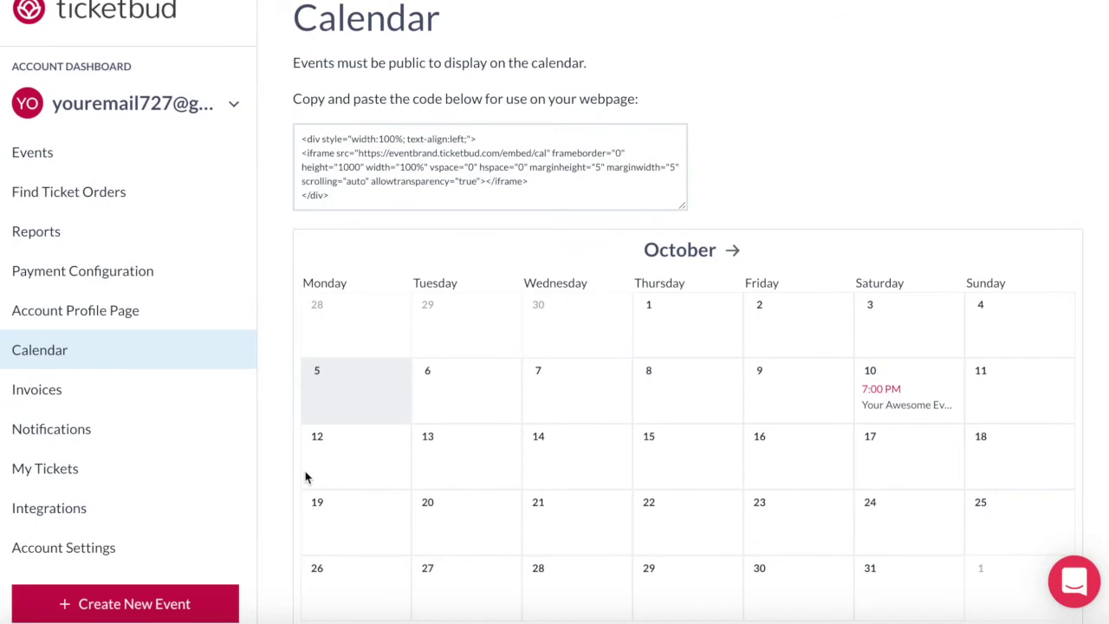
{"action": "scroll", "coordinate": [305, 477], "scroll_direction": "up", "scroll_amount": 1}
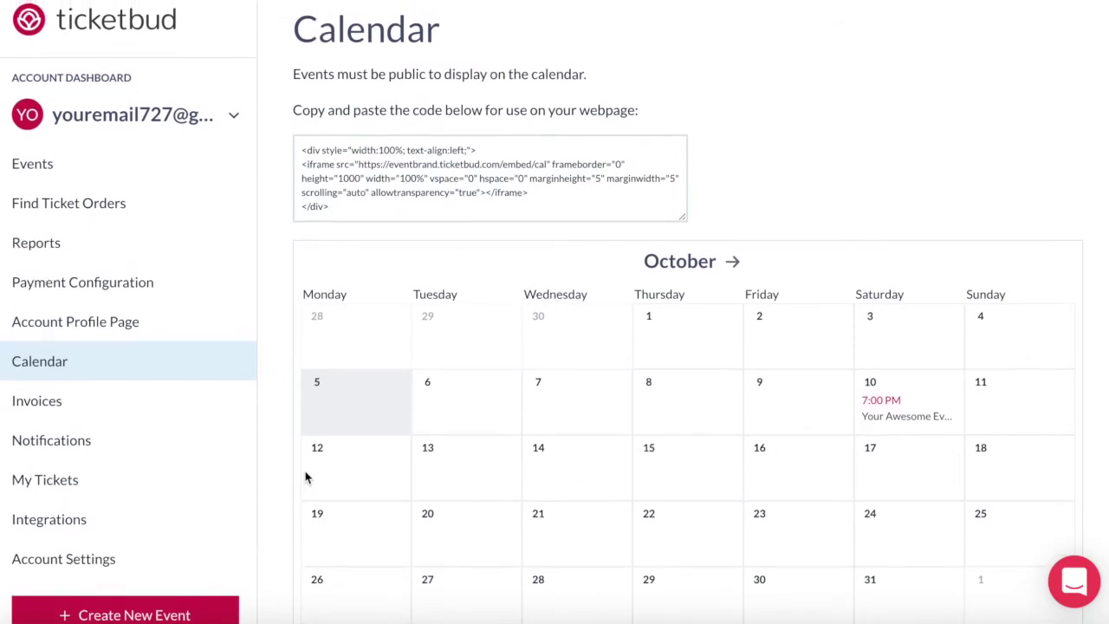
{"action": "left_click", "coordinate": [59, 212]}
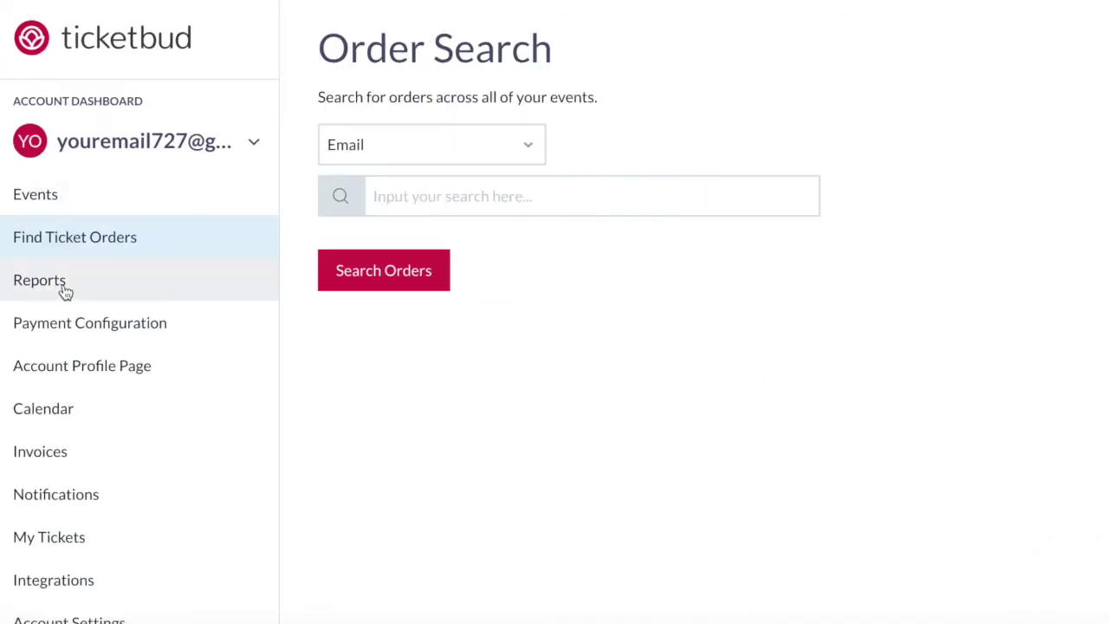
Step: Review the Sales report showing $0.00 gross for the last 30 days, then go to Account Settings
{"action": "left_click", "coordinate": [65, 292]}
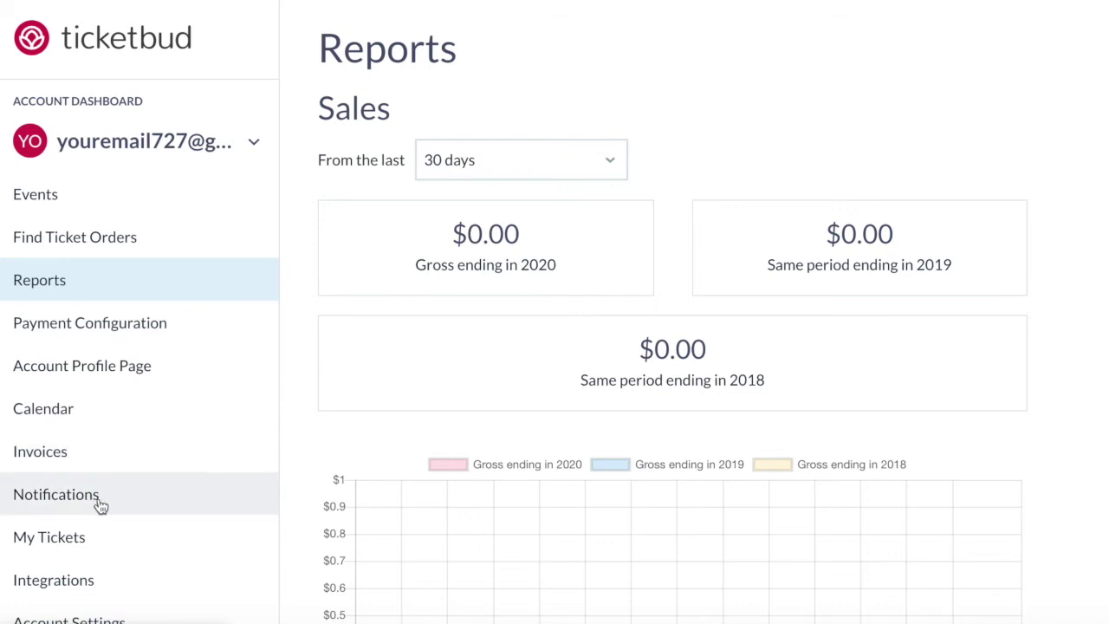
{"action": "scroll", "coordinate": [118, 506], "scroll_direction": "down", "scroll_amount": 1}
{"action": "scroll", "coordinate": [118, 505], "scroll_direction": "down", "scroll_amount": 1}
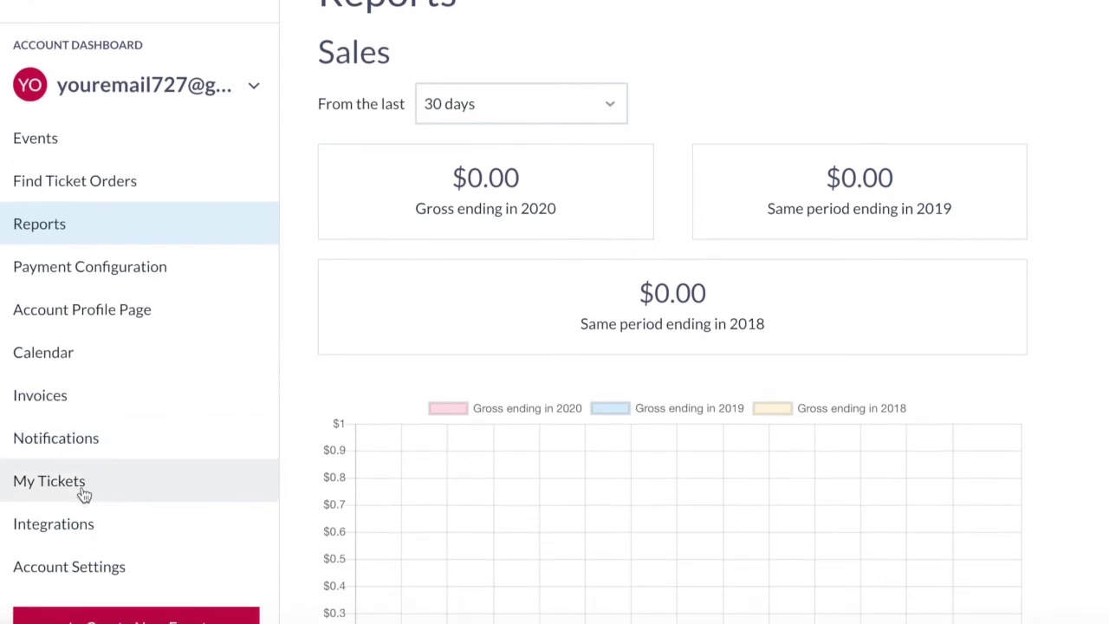
{"action": "scroll", "coordinate": [84, 492], "scroll_direction": "down", "scroll_amount": 1}
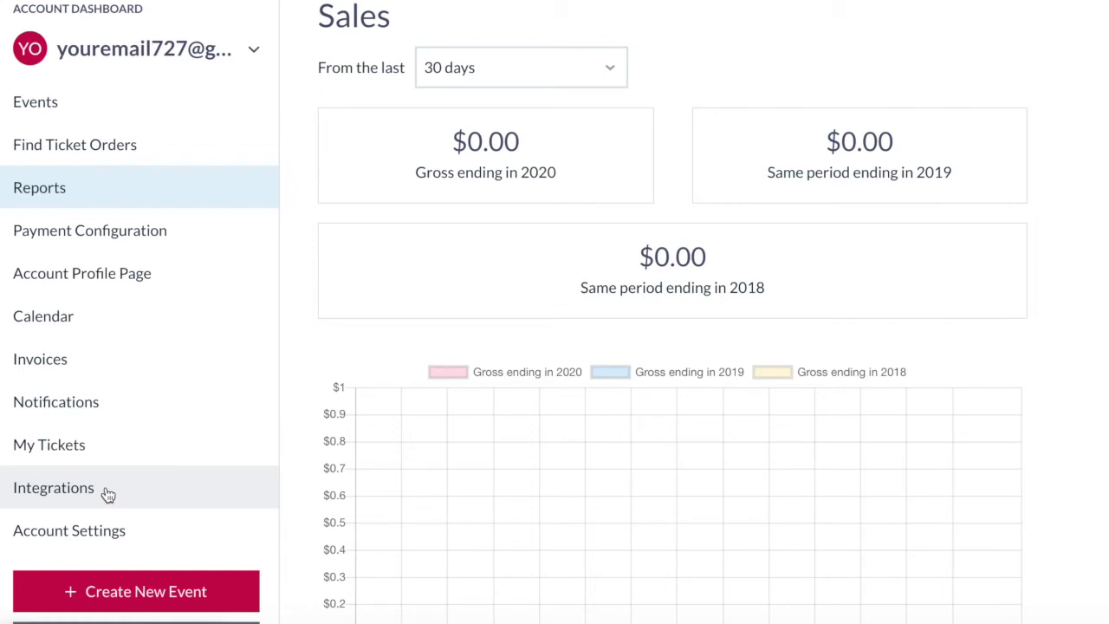
{"action": "left_click", "coordinate": [117, 537]}
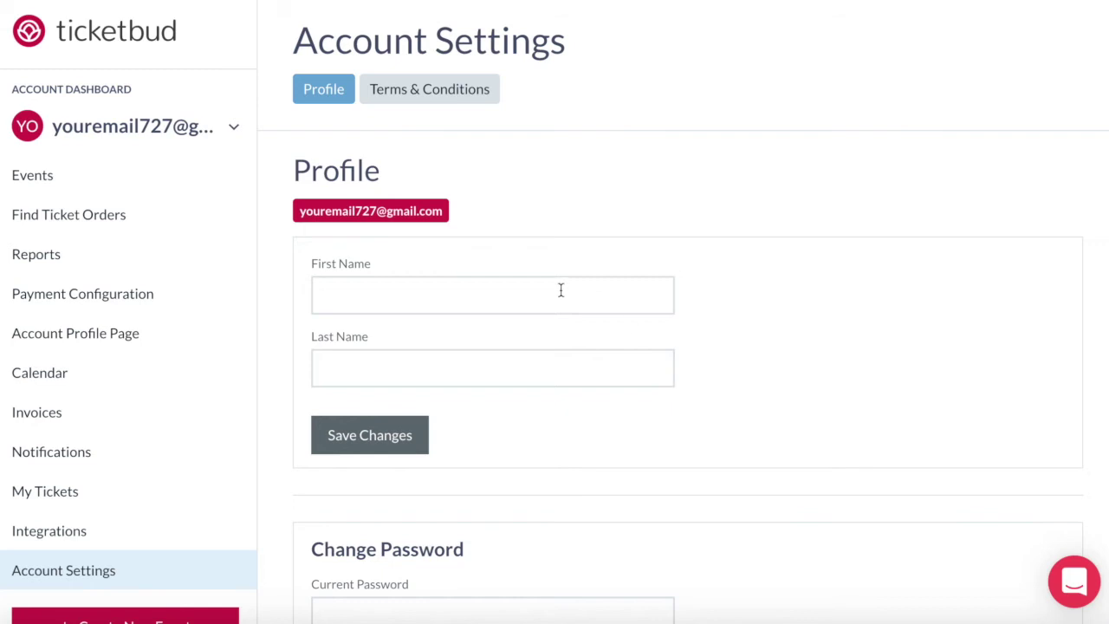
Step: Look over the Account Settings profile form with its empty name fields and change-password section
{"action": "scroll", "coordinate": [513, 312], "scroll_direction": "down", "scroll_amount": 2}
{"action": "scroll", "coordinate": [513, 312], "scroll_direction": "down", "scroll_amount": 2}
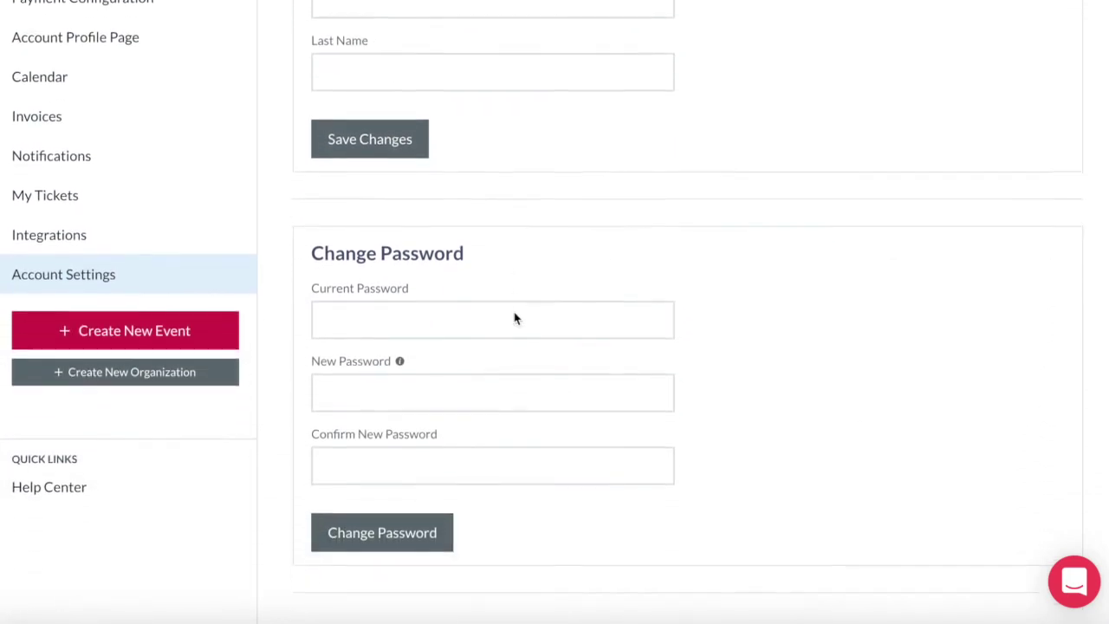
{"action": "scroll", "coordinate": [502, 283], "scroll_direction": "up", "scroll_amount": 1}
{"action": "scroll", "coordinate": [502, 282], "scroll_direction": "up", "scroll_amount": 3}
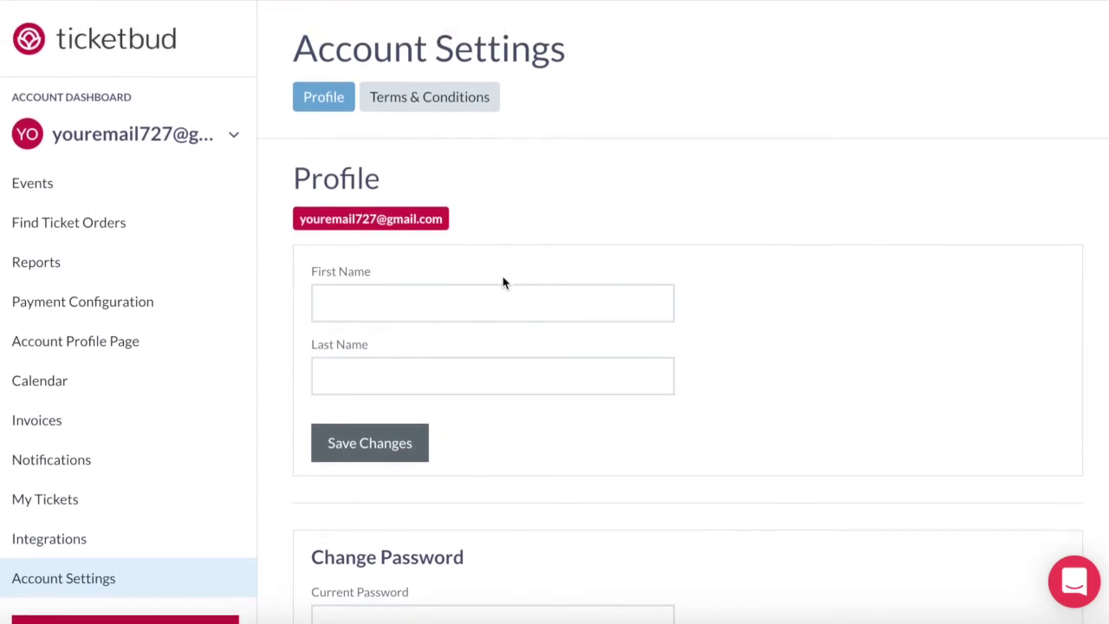
Step: View the custom Terms & Conditions editor, then start creating a new organization
{"action": "left_click", "coordinate": [418, 98]}
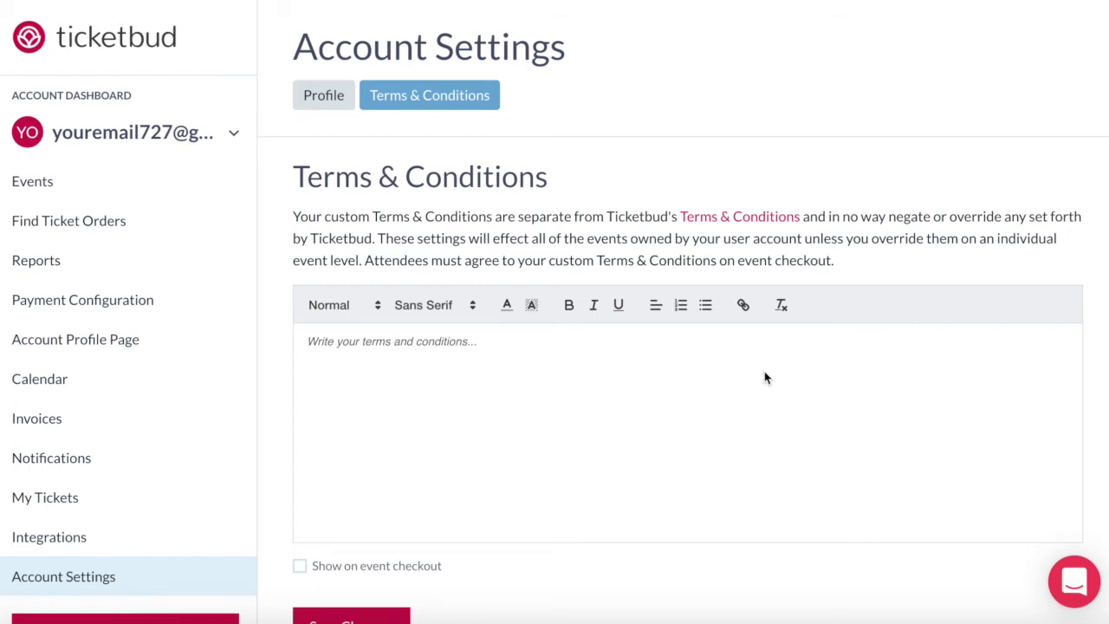
{"action": "scroll", "coordinate": [726, 381], "scroll_direction": "down", "scroll_amount": 1}
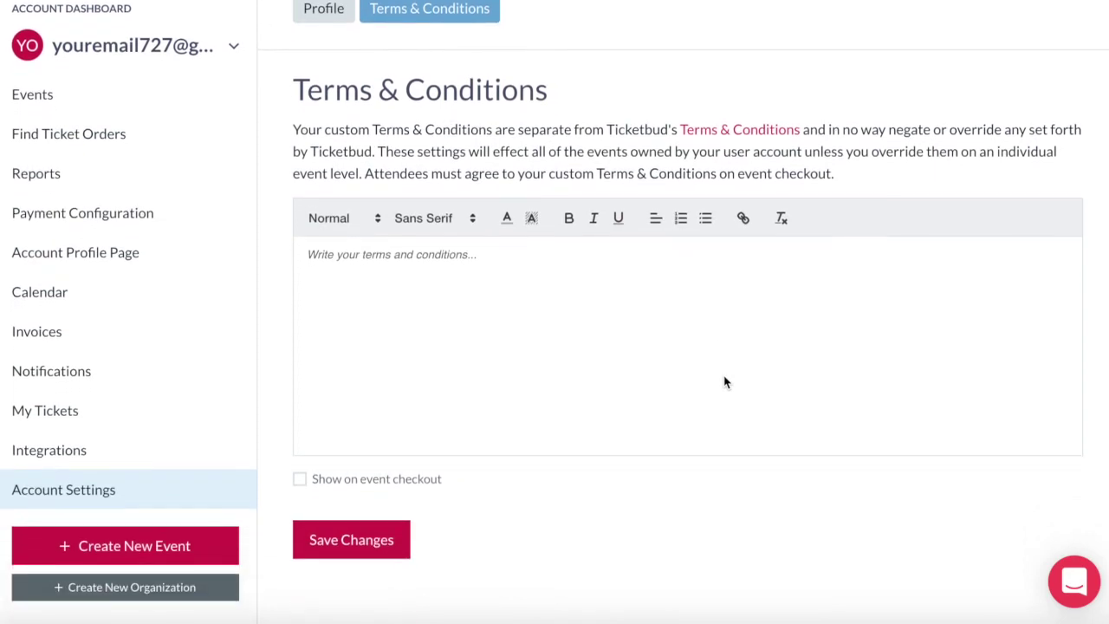
{"action": "scroll", "coordinate": [156, 530], "scroll_direction": "up", "scroll_amount": 1}
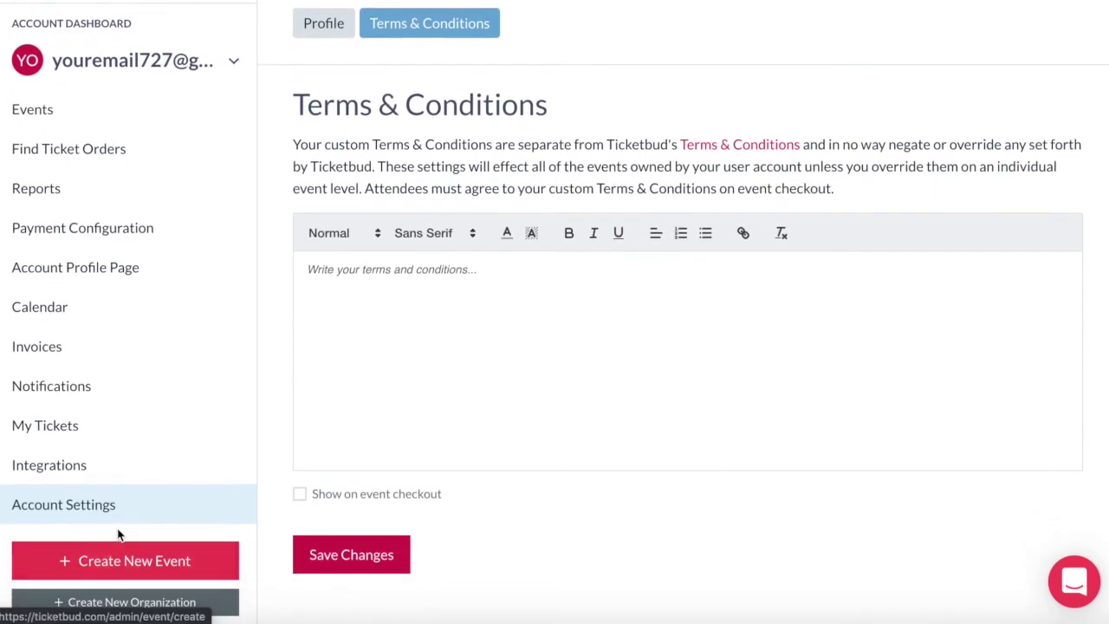
{"action": "scroll", "coordinate": [115, 559], "scroll_direction": "down", "scroll_amount": 1}
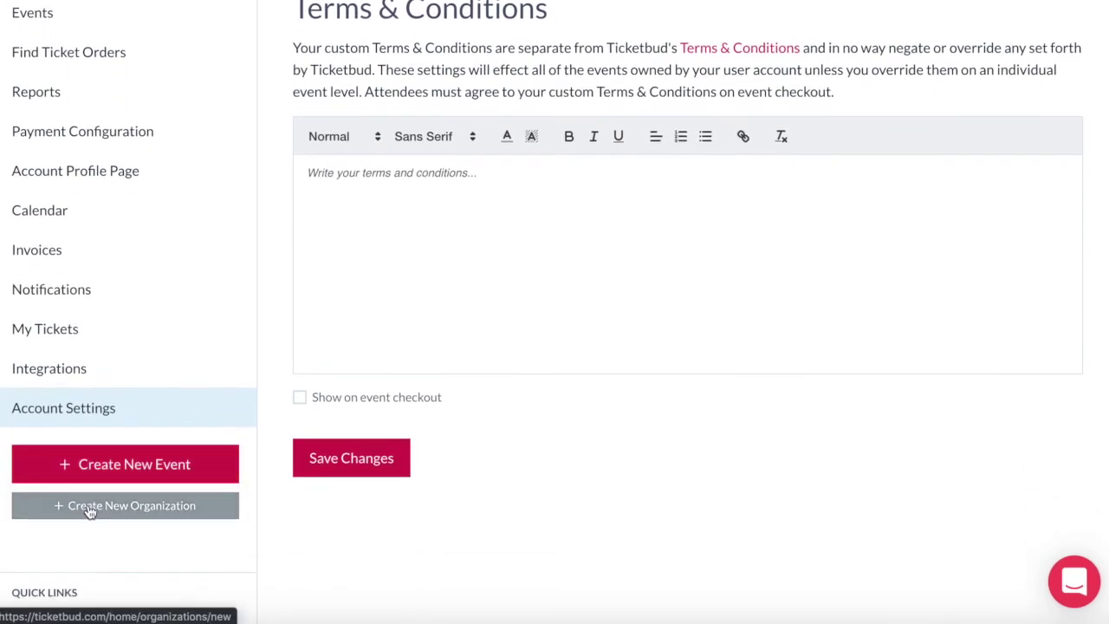
{"action": "left_click", "coordinate": [105, 507]}
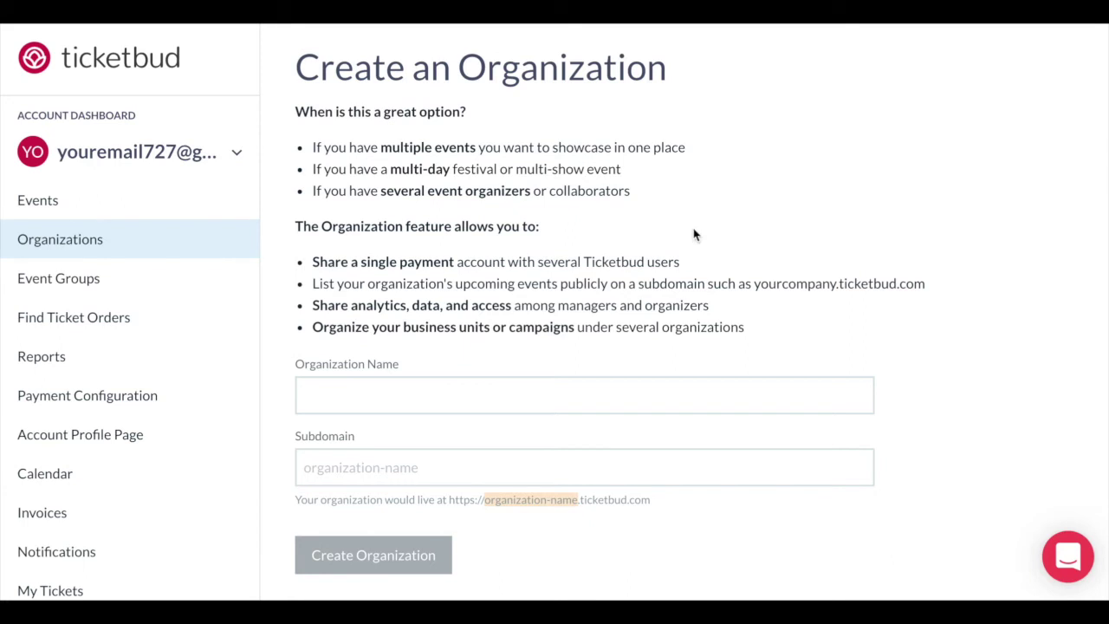
Step: Open the account's organizations list and switch to the Balloon Fest organization dashboard
{"action": "left_click", "coordinate": [236, 156]}
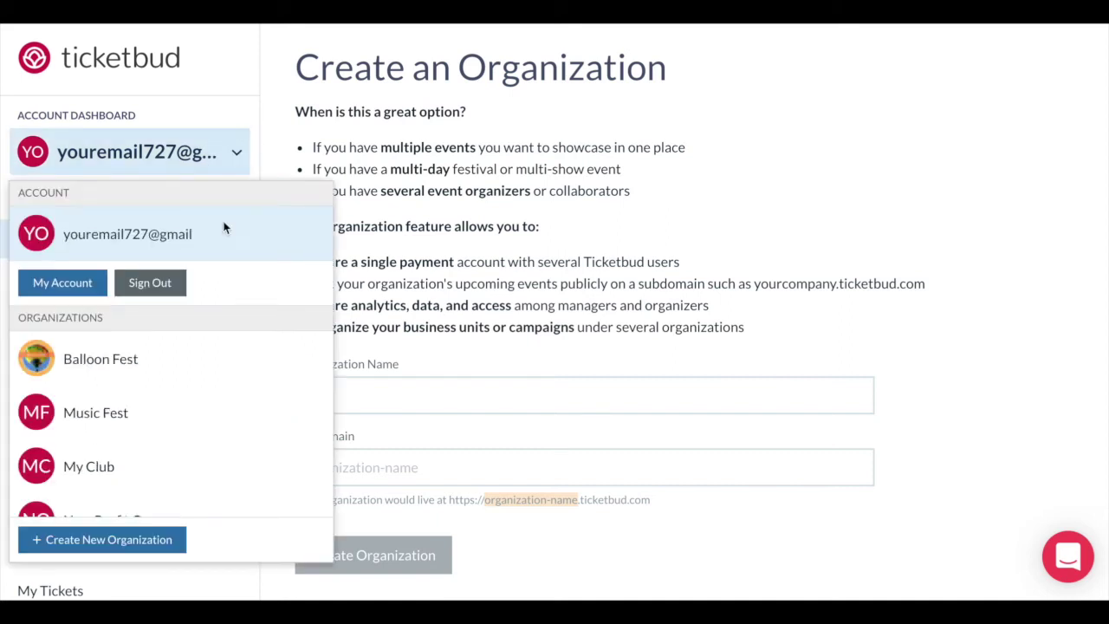
{"action": "scroll", "coordinate": [213, 403], "scroll_direction": "down", "scroll_amount": 1}
{"action": "scroll", "coordinate": [200, 396], "scroll_direction": "up", "scroll_amount": 1}
Step: Browse Balloon Fest's six events, then switch back to the personal account and manage Your Awesome Event
{"action": "left_click", "coordinate": [129, 370]}
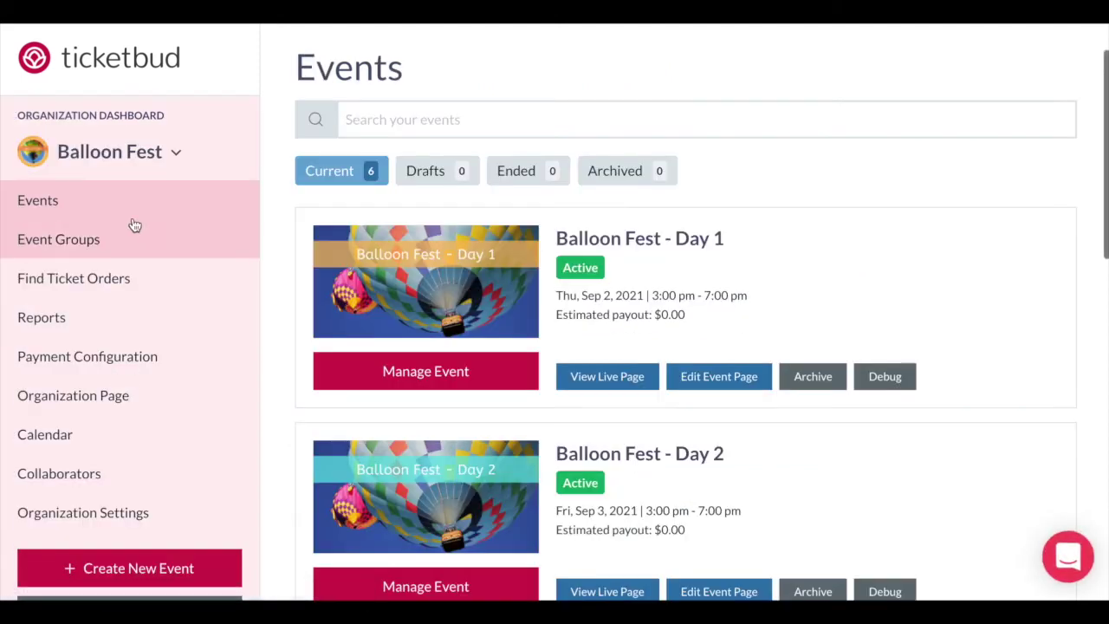
{"action": "scroll", "coordinate": [839, 360], "scroll_direction": "down", "scroll_amount": 6}
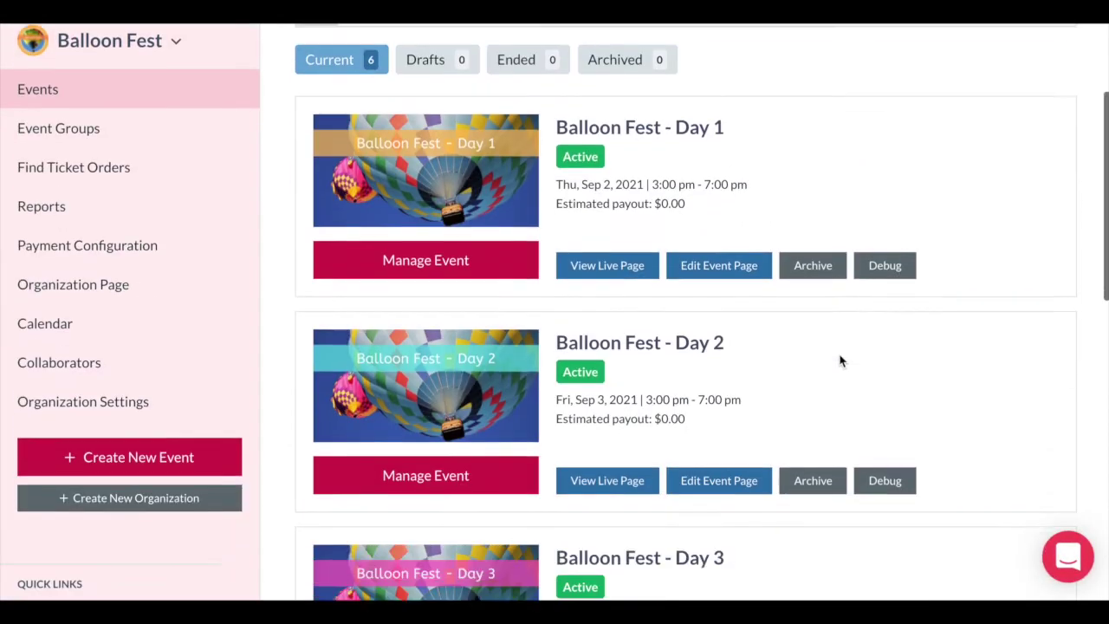
{"action": "scroll", "coordinate": [839, 361], "scroll_direction": "up", "scroll_amount": 6}
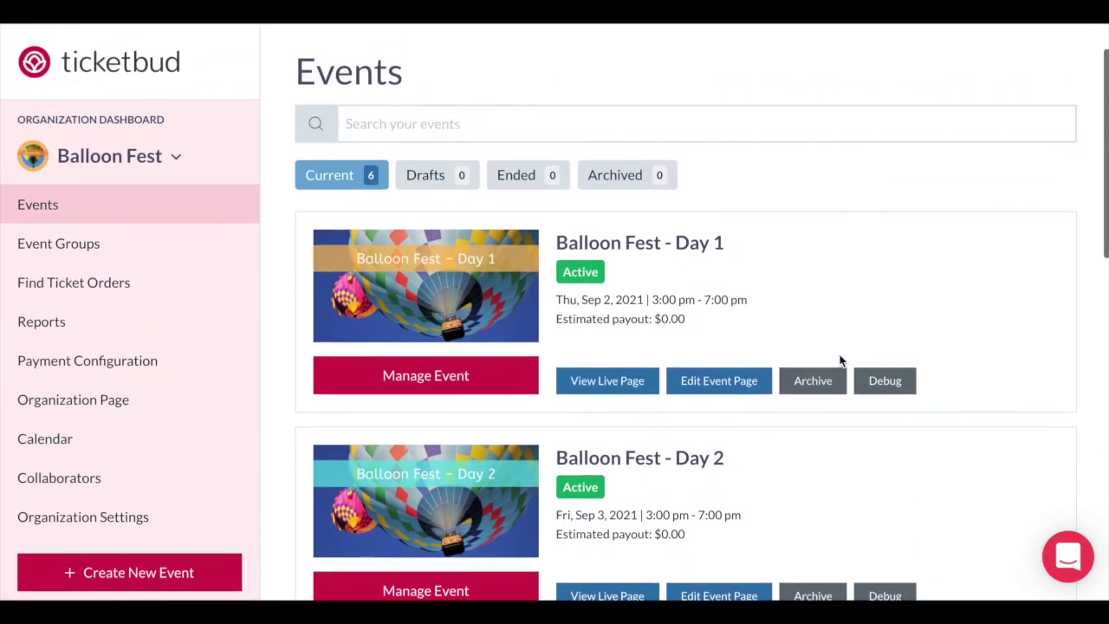
{"action": "left_click", "coordinate": [177, 172]}
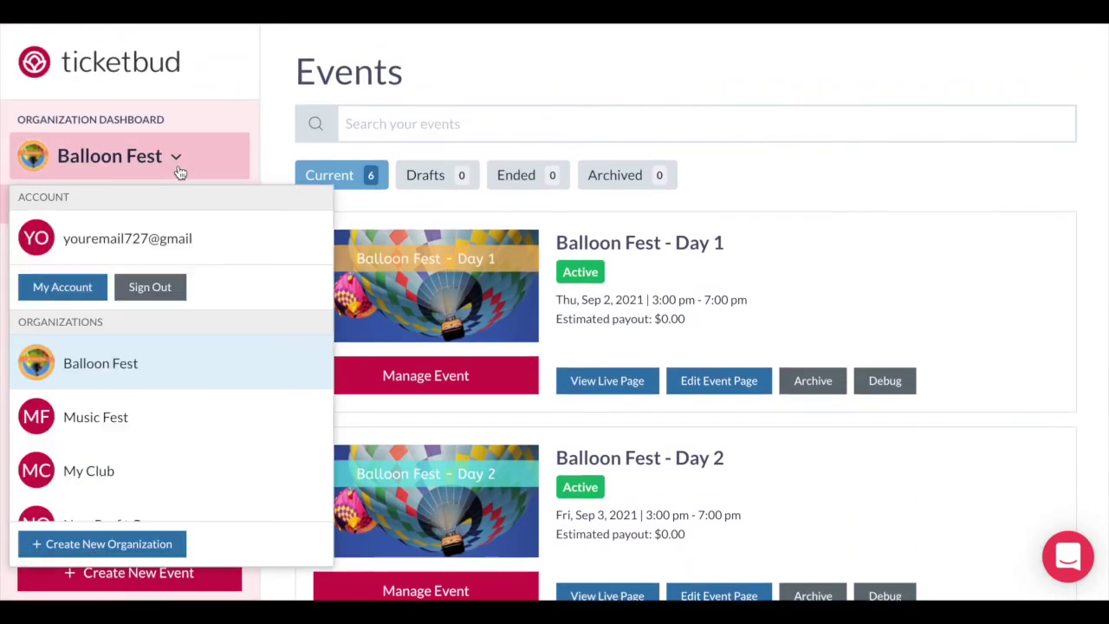
{"action": "left_click", "coordinate": [151, 251]}
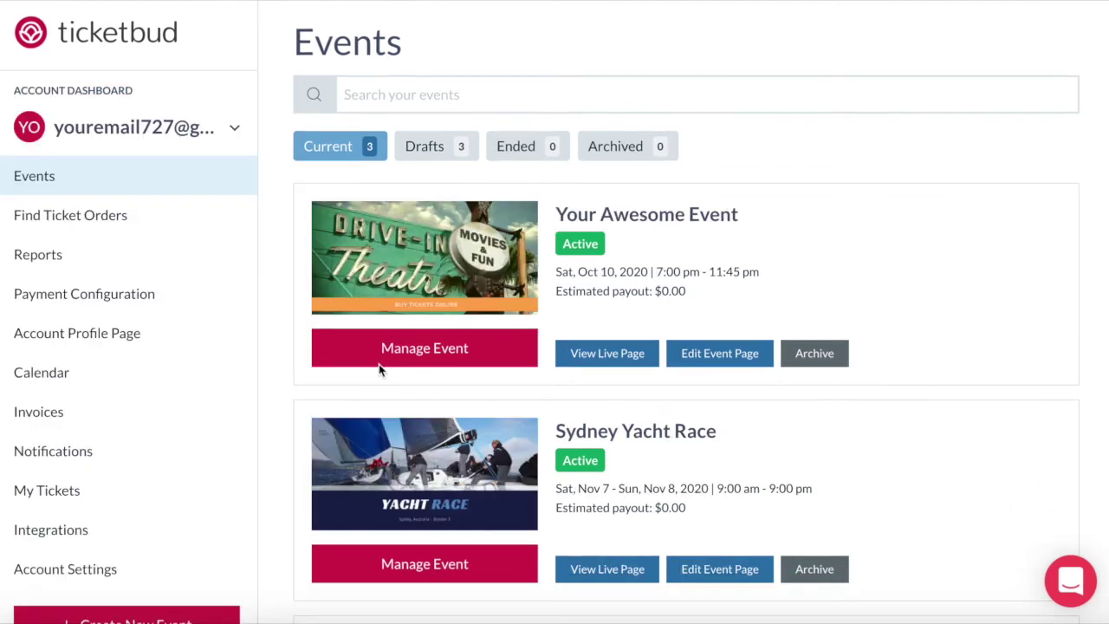
{"action": "left_click", "coordinate": [451, 357]}
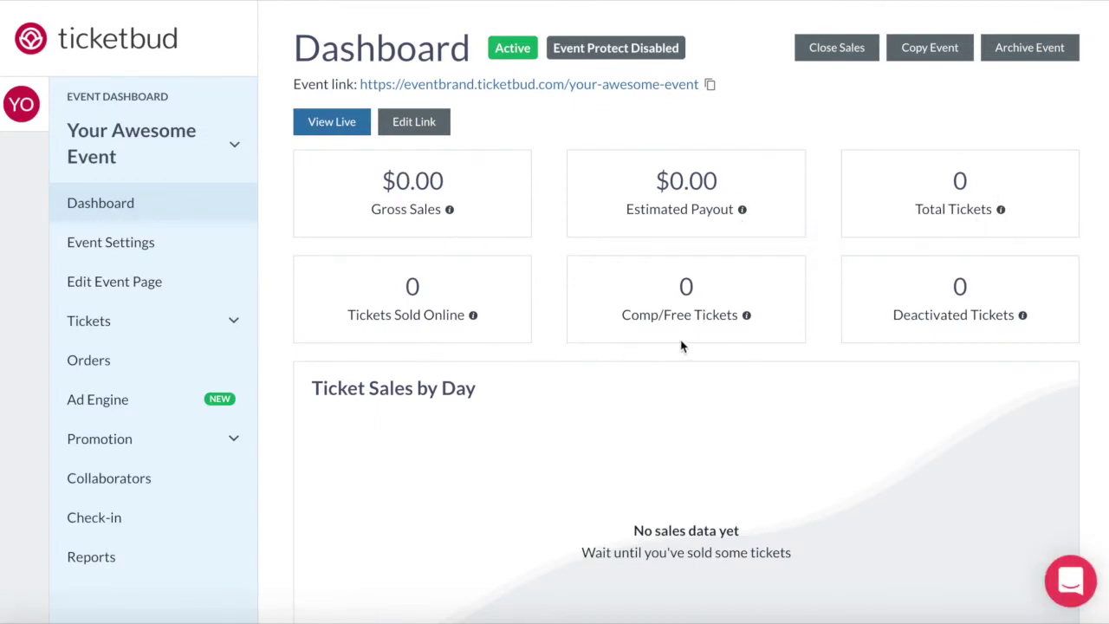
Step: Look over Your Awesome Event's dashboard, open its event page editor, then its Event Settings
{"action": "scroll", "coordinate": [892, 466], "scroll_direction": "down", "scroll_amount": 5}
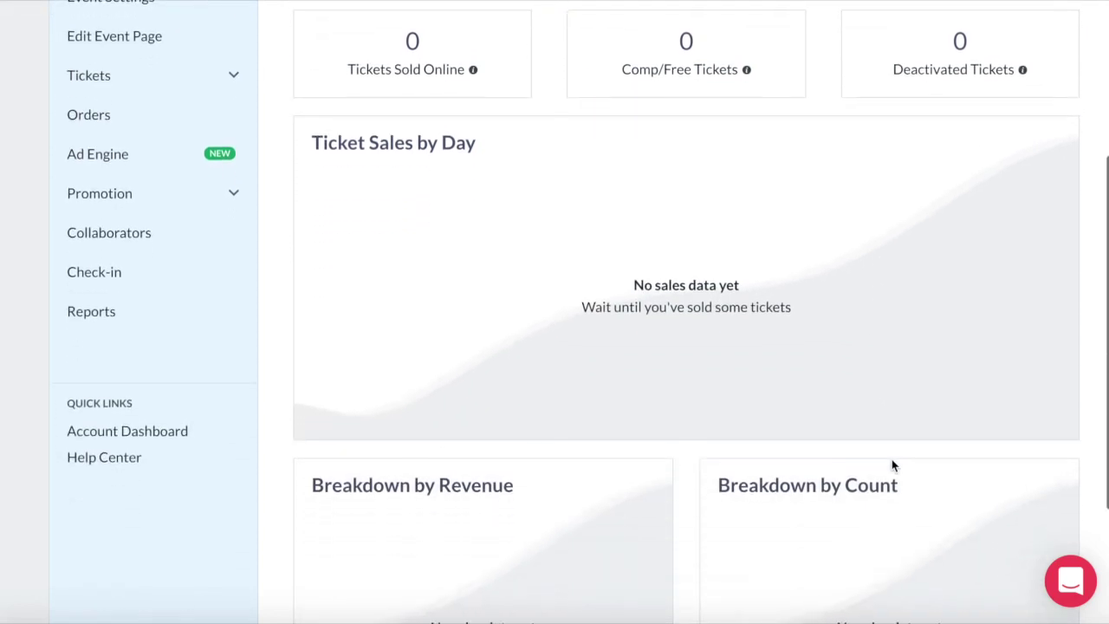
{"action": "scroll", "coordinate": [892, 466], "scroll_direction": "up", "scroll_amount": 5}
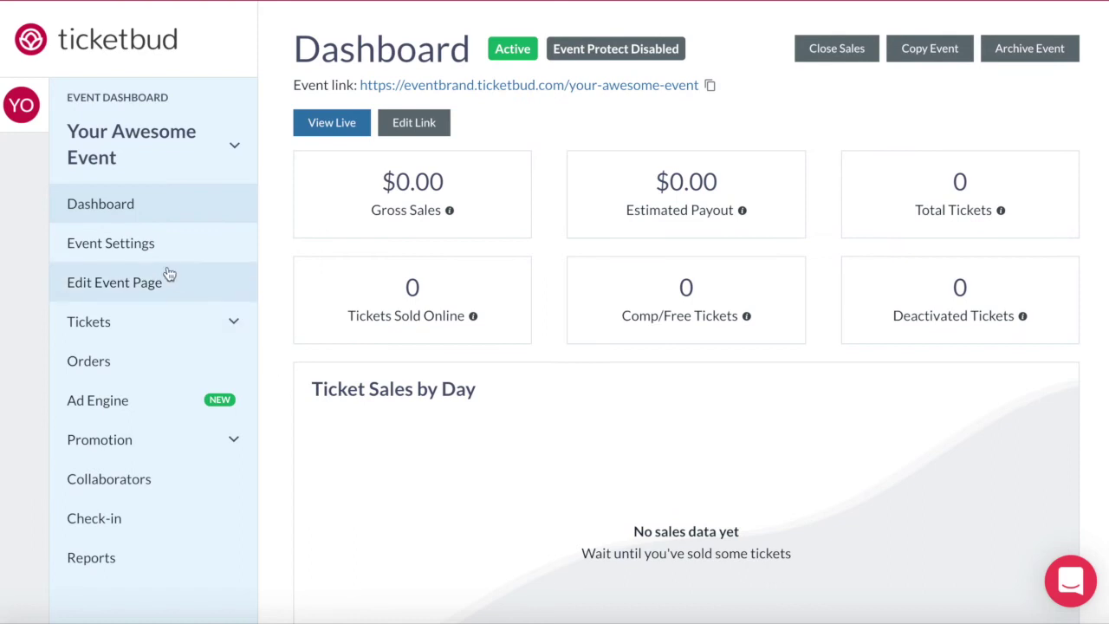
{"action": "left_click", "coordinate": [124, 292]}
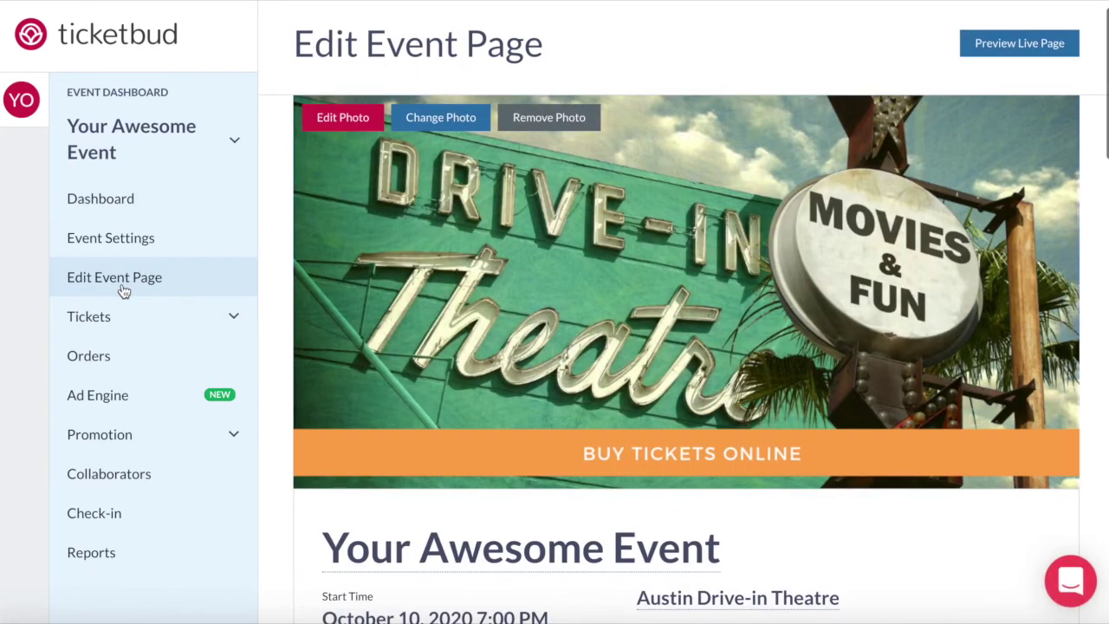
{"action": "left_click", "coordinate": [129, 244]}
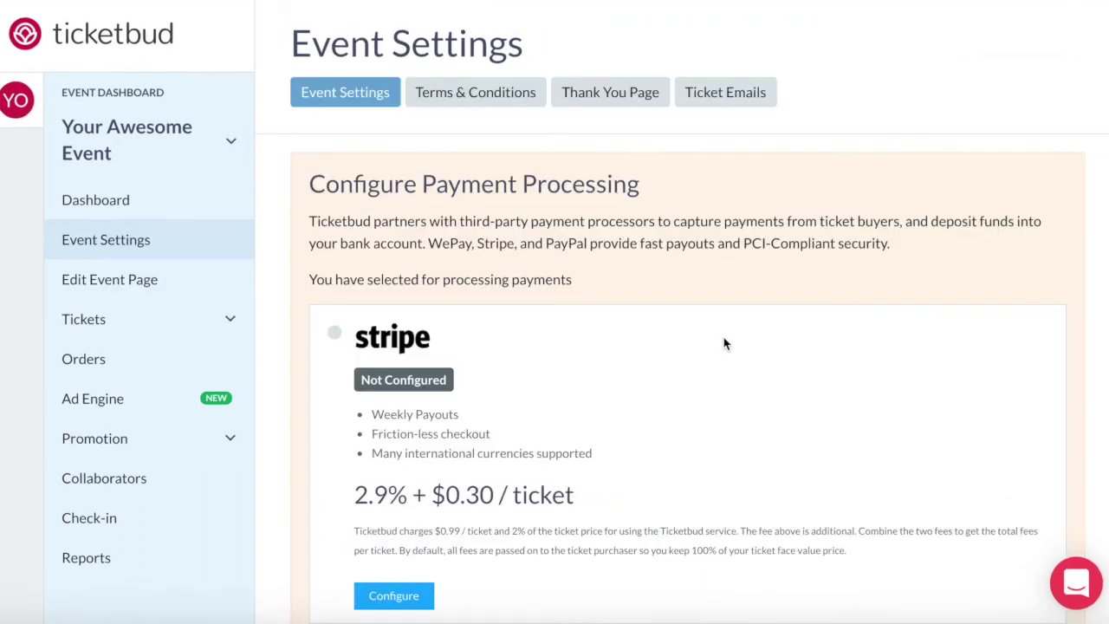
Step: Review the event's payment options, with Stripe processing shown as Not Configured
{"action": "scroll", "coordinate": [723, 344], "scroll_direction": "down", "scroll_amount": 7}
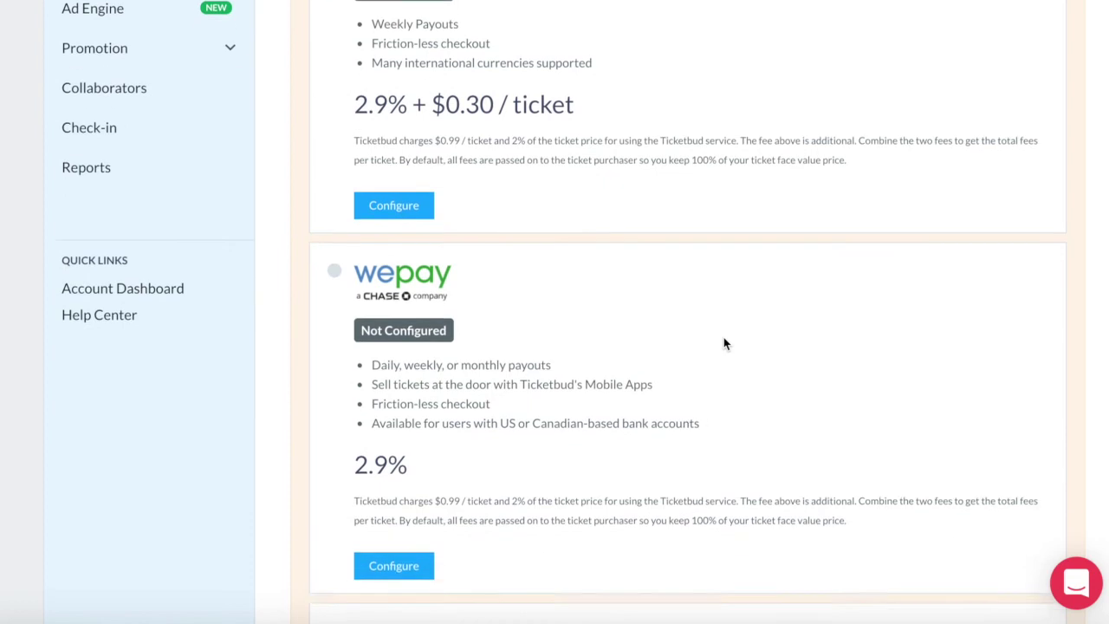
{"action": "scroll", "coordinate": [723, 342], "scroll_direction": "down", "scroll_amount": 7}
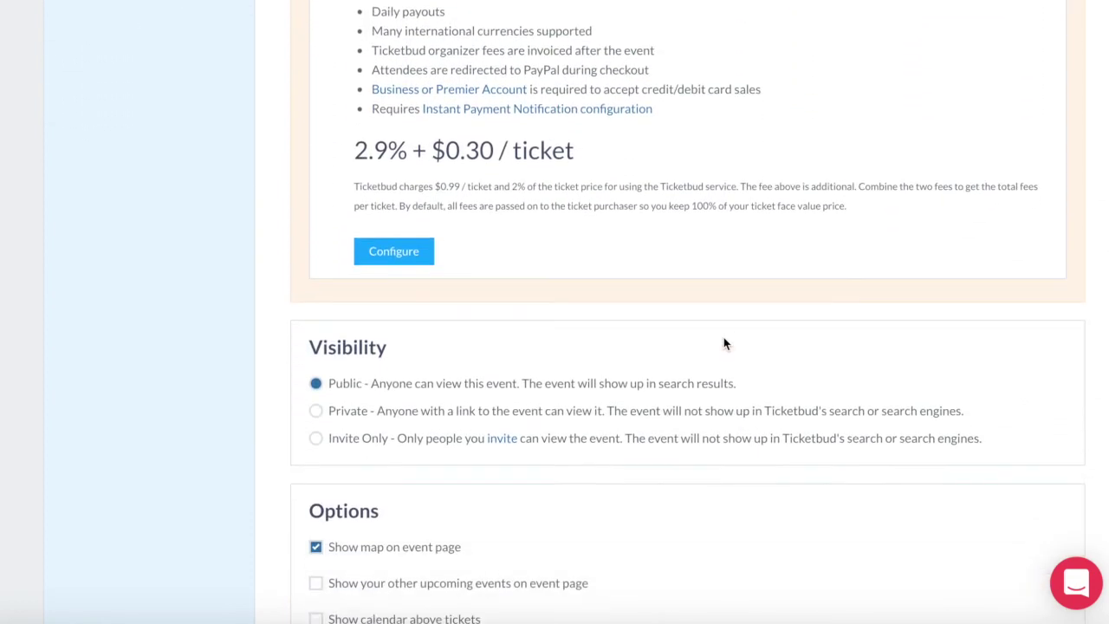
{"action": "scroll", "coordinate": [724, 343], "scroll_direction": "down", "scroll_amount": 4}
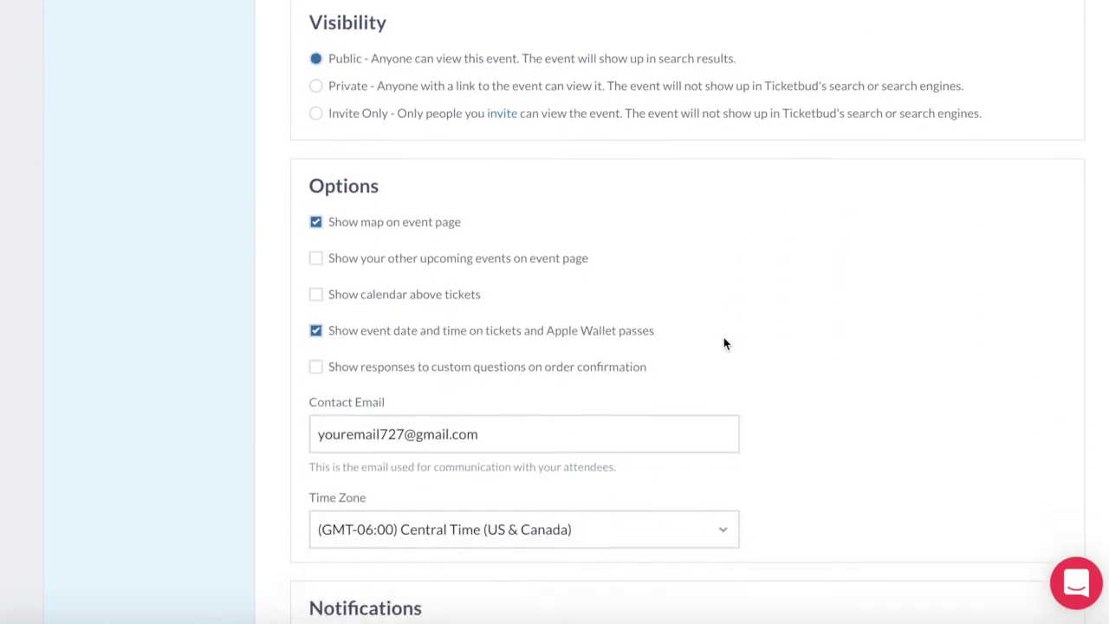
{"action": "scroll", "coordinate": [724, 344], "scroll_direction": "up", "scroll_amount": 20}
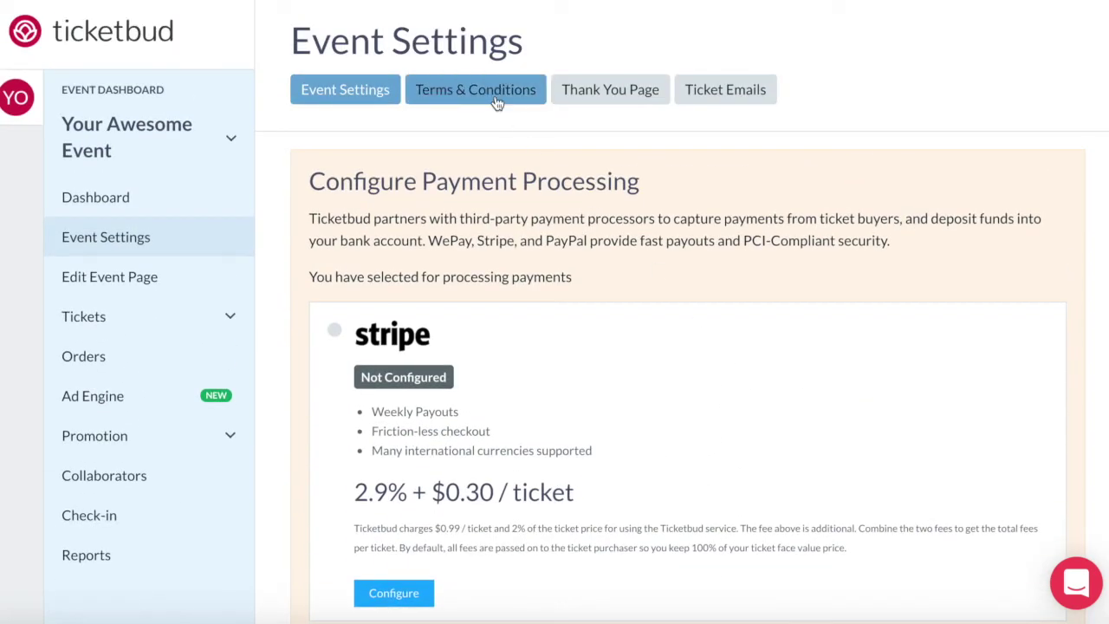
Step: View the Terms & Conditions, Thank You Page and Ticket Emails settings, then expand Tickets
{"action": "left_click", "coordinate": [490, 94]}
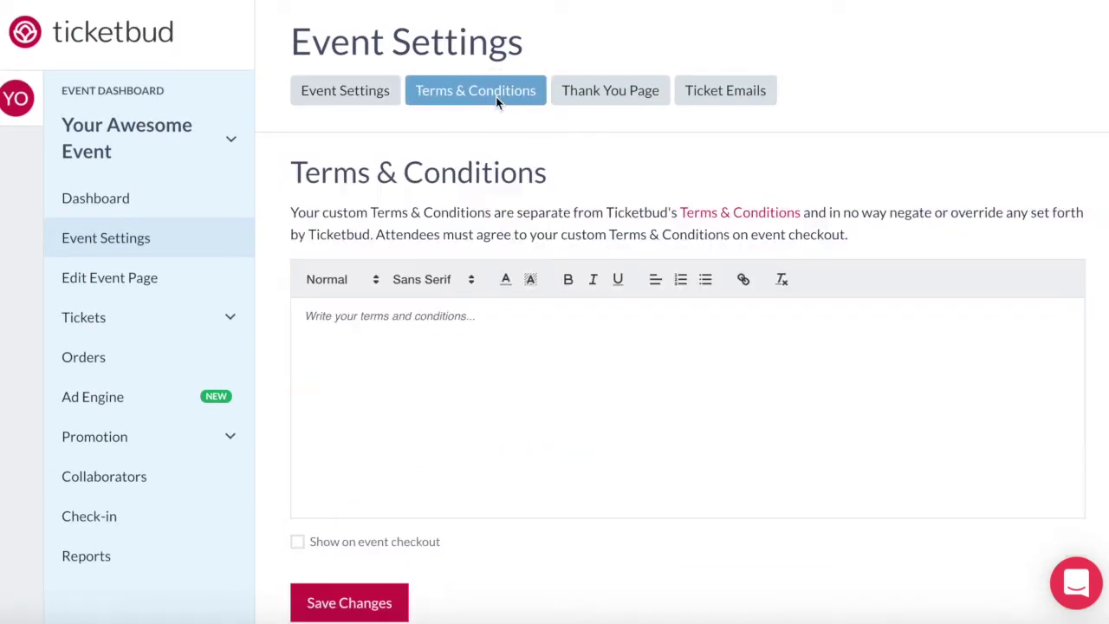
{"action": "left_click", "coordinate": [604, 94]}
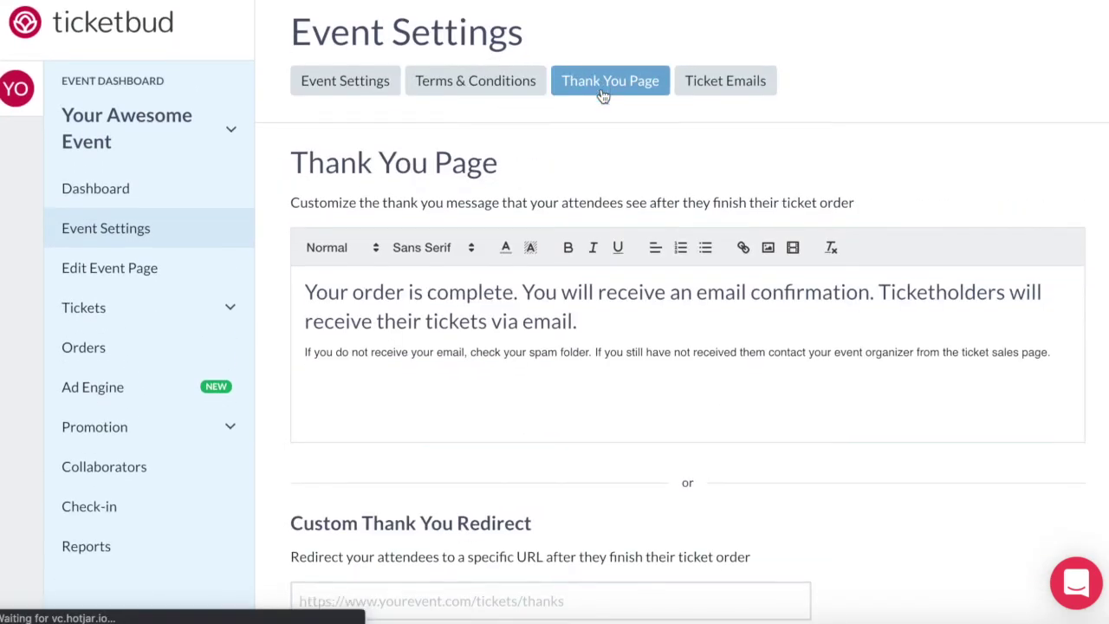
{"action": "left_click", "coordinate": [693, 92]}
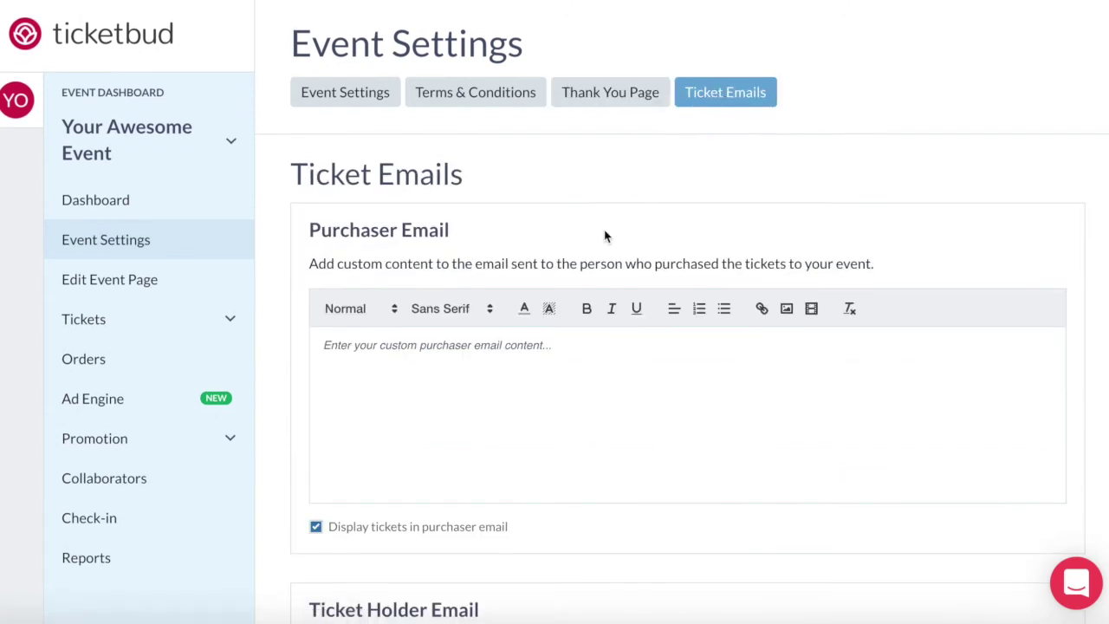
{"action": "scroll", "coordinate": [604, 236], "scroll_direction": "down", "scroll_amount": 5}
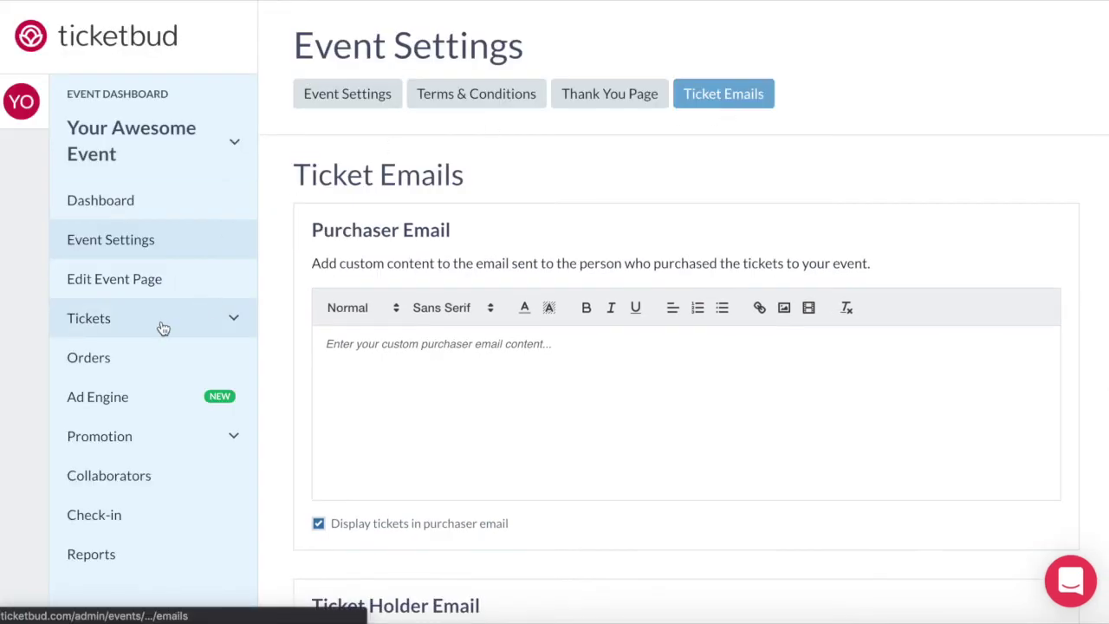
{"action": "left_click", "coordinate": [163, 327]}
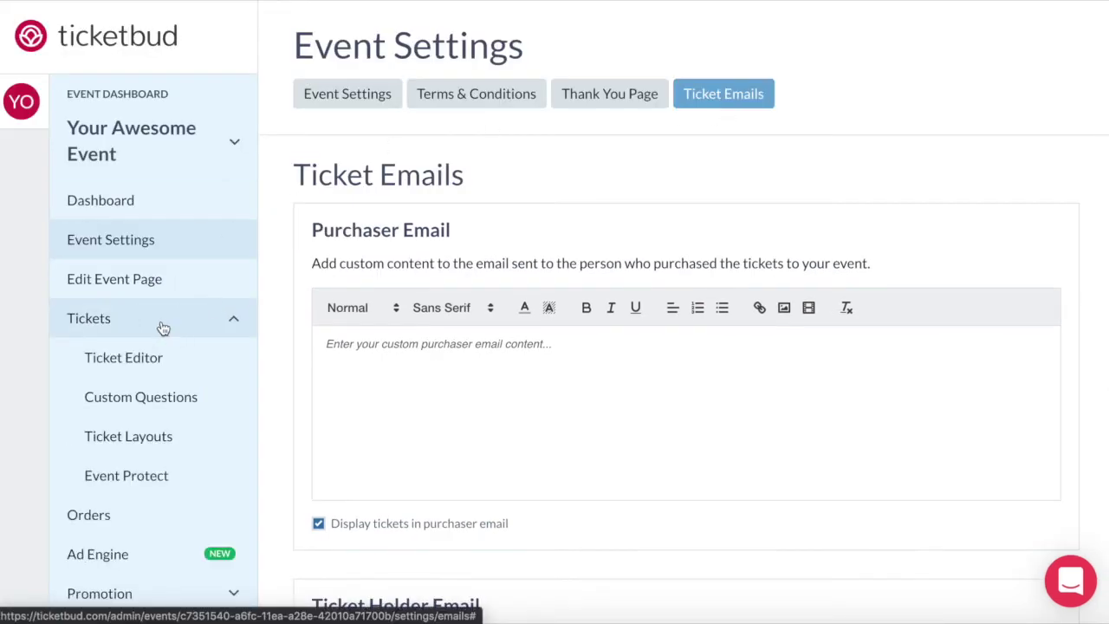
Step: Visit Ticket Editor, Custom Questions, Ticket Layouts, Event Protect, the empty Orders list, then Ad Engine
{"action": "left_click", "coordinate": [148, 372]}
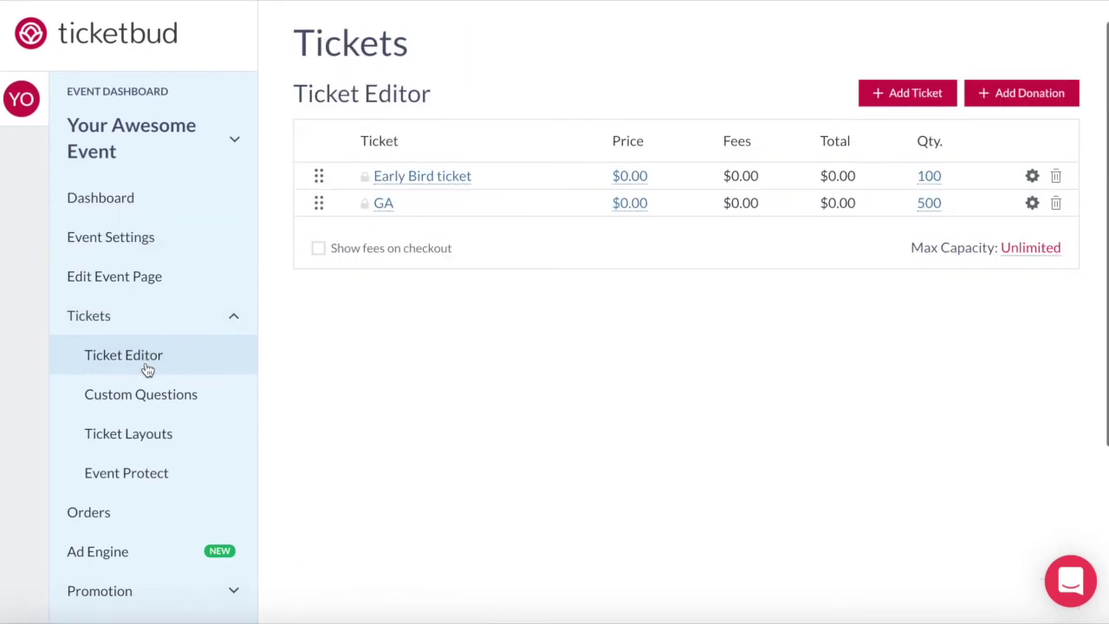
{"action": "left_click", "coordinate": [154, 394]}
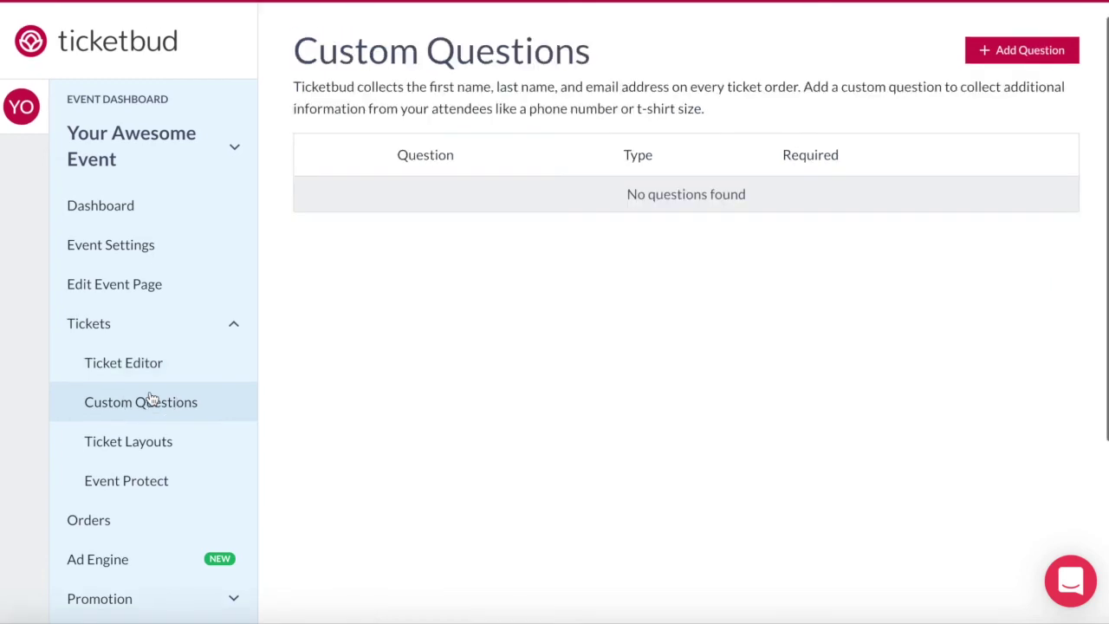
{"action": "scroll", "coordinate": [152, 399], "scroll_direction": "down", "scroll_amount": 1}
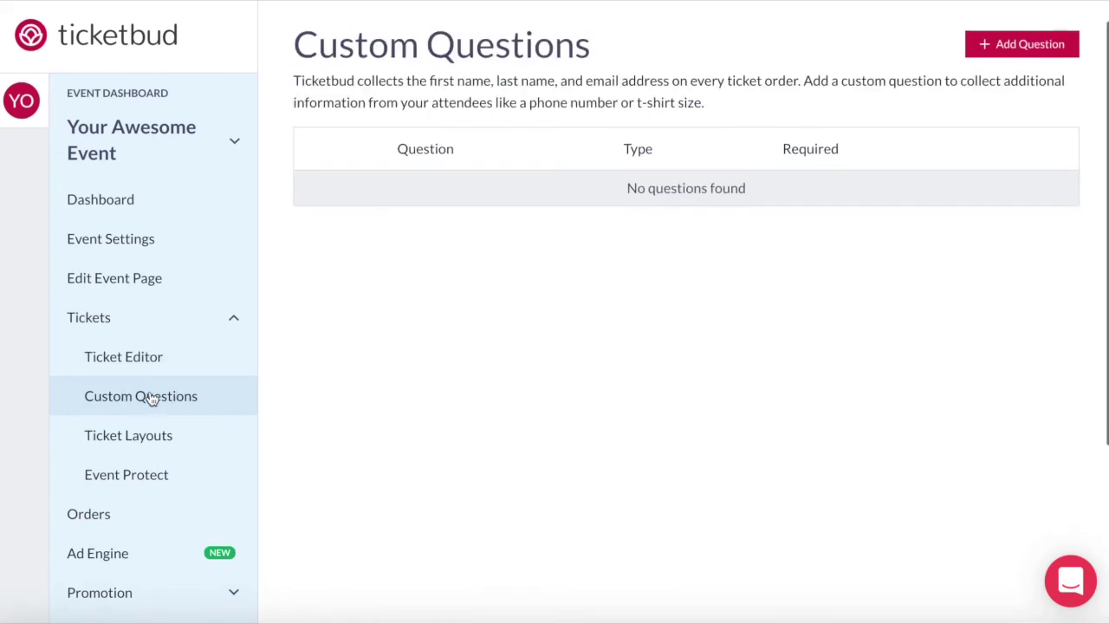
{"action": "left_click", "coordinate": [146, 440]}
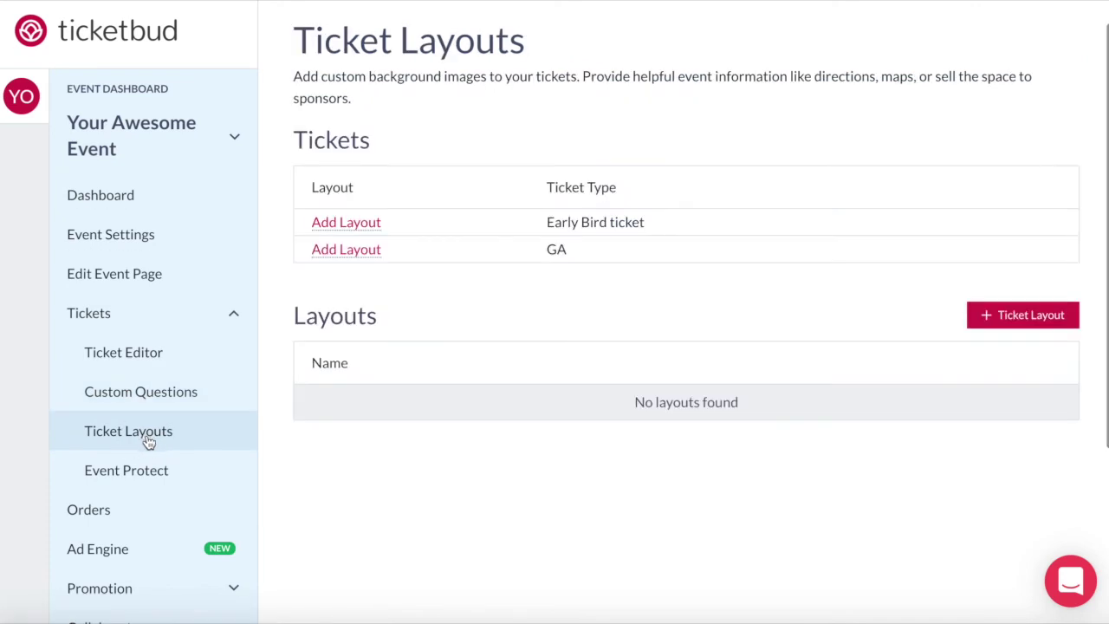
{"action": "left_click", "coordinate": [151, 481]}
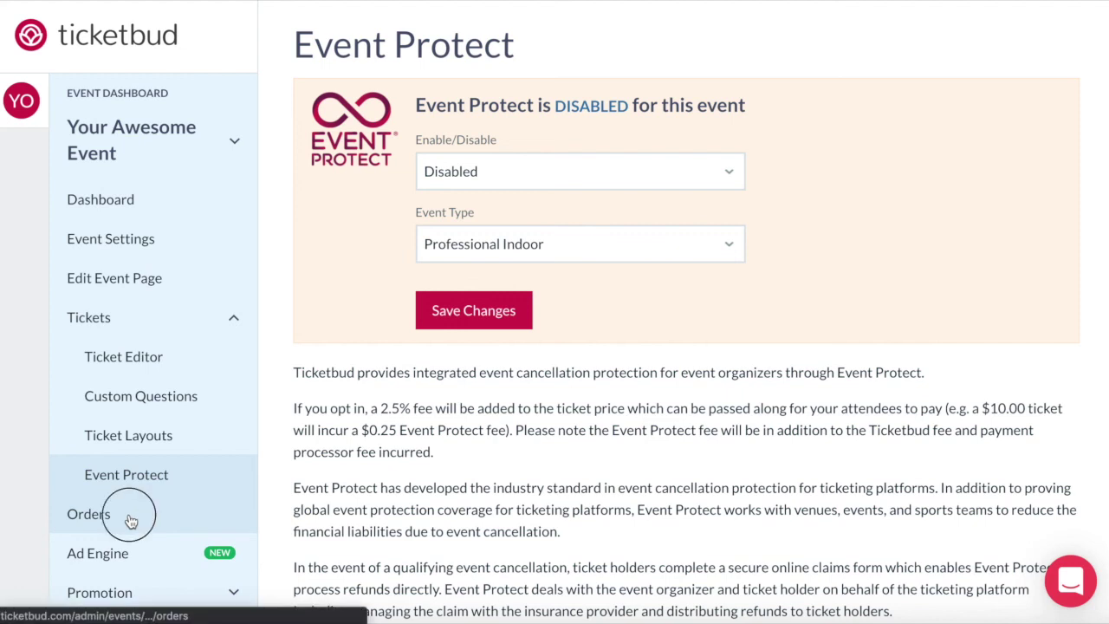
{"action": "left_click", "coordinate": [130, 519]}
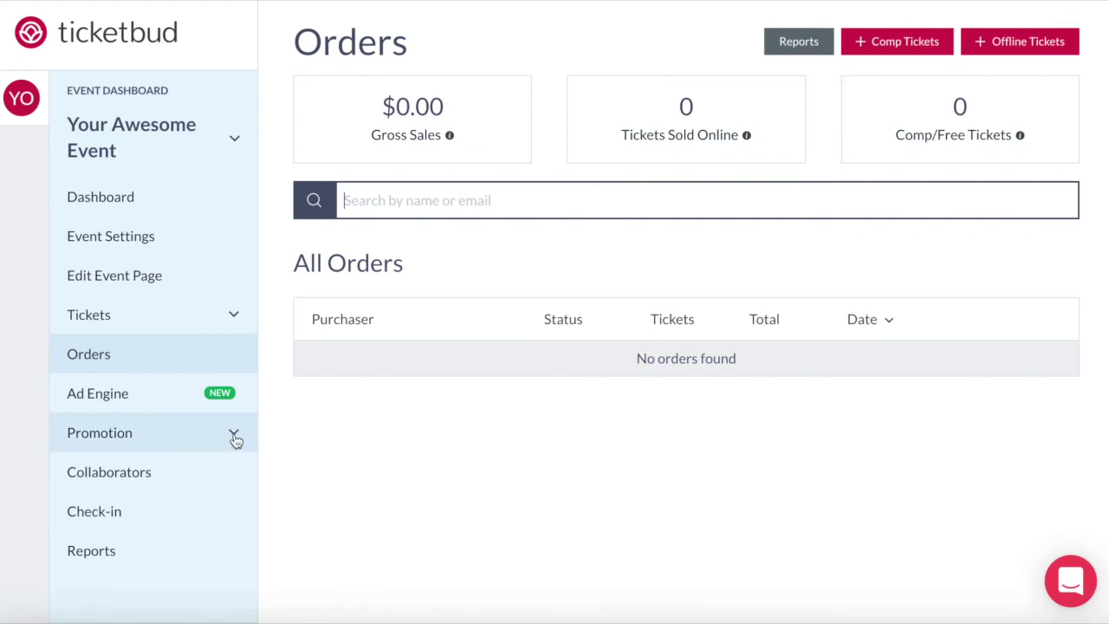
{"action": "left_click", "coordinate": [137, 407]}
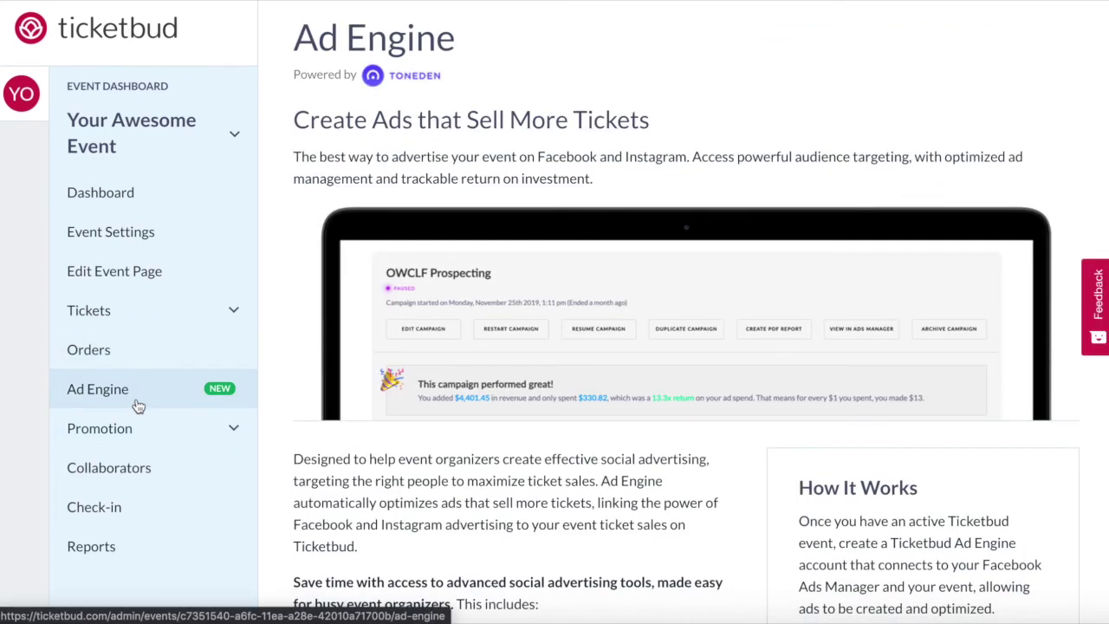
Step: Expand the event's Promotion section and scroll through its promotion options
{"action": "left_click", "coordinate": [229, 442]}
{"action": "scroll", "coordinate": [223, 444], "scroll_direction": "down", "scroll_amount": 3}
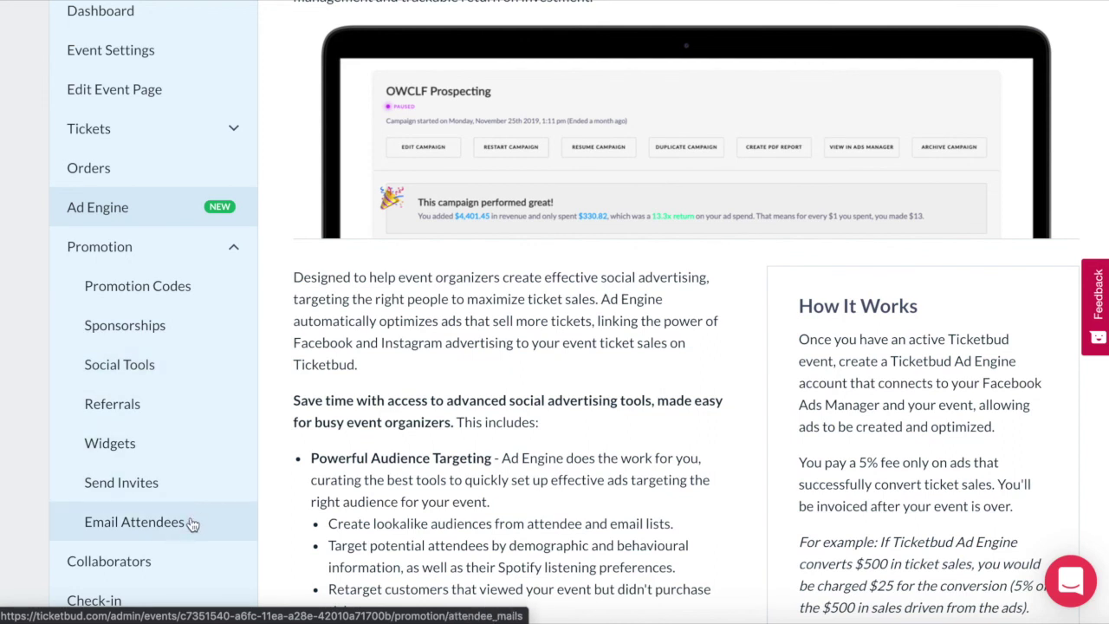
{"action": "scroll", "coordinate": [191, 523], "scroll_direction": "down", "scroll_amount": 3}
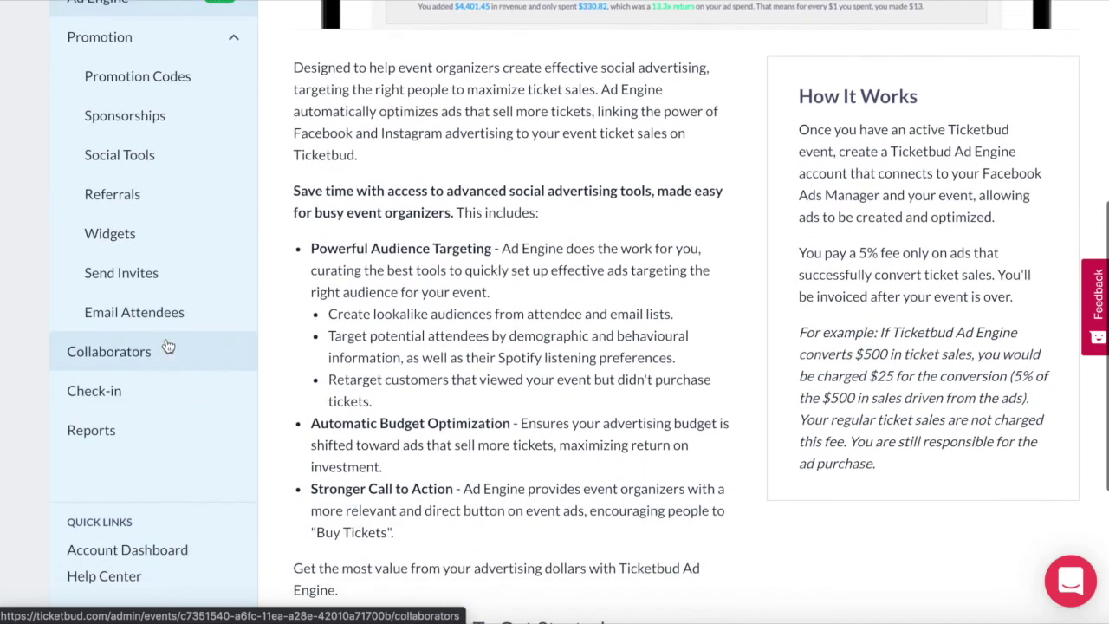
Step: Visit the event's empty Collaborators and Check-in pages, then the Reports page
{"action": "left_click", "coordinate": [159, 355]}
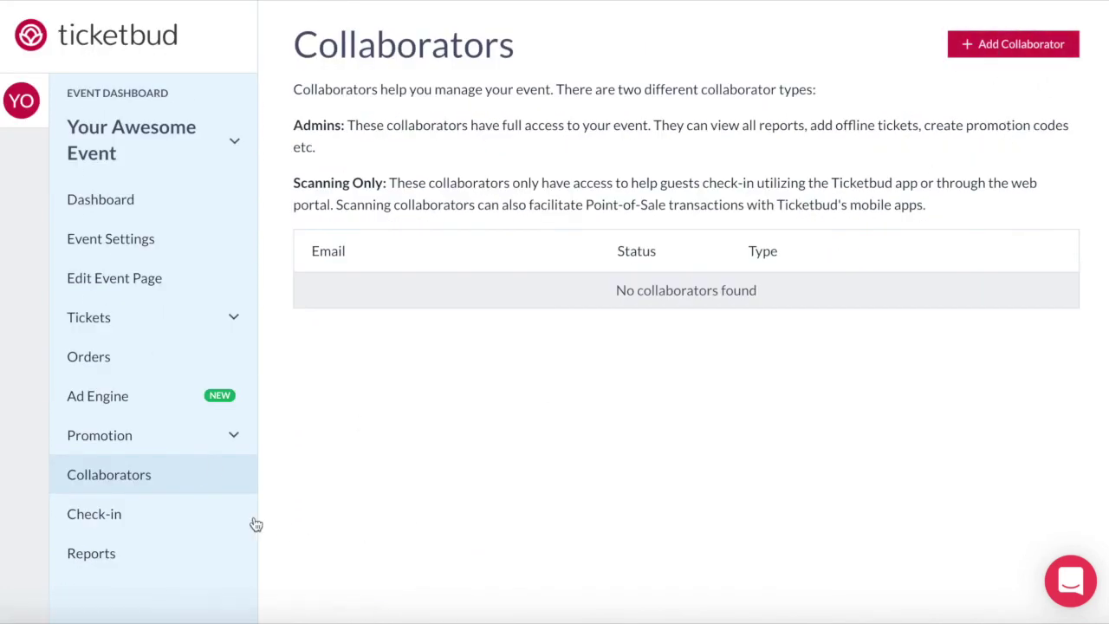
{"action": "left_click", "coordinate": [172, 521]}
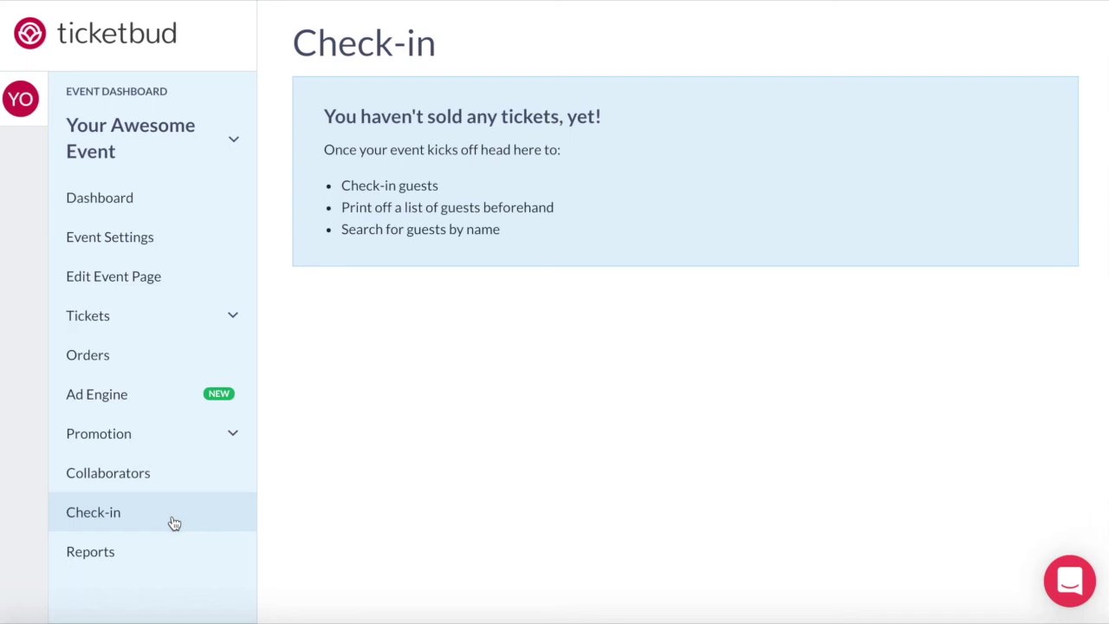
{"action": "left_click", "coordinate": [119, 560]}
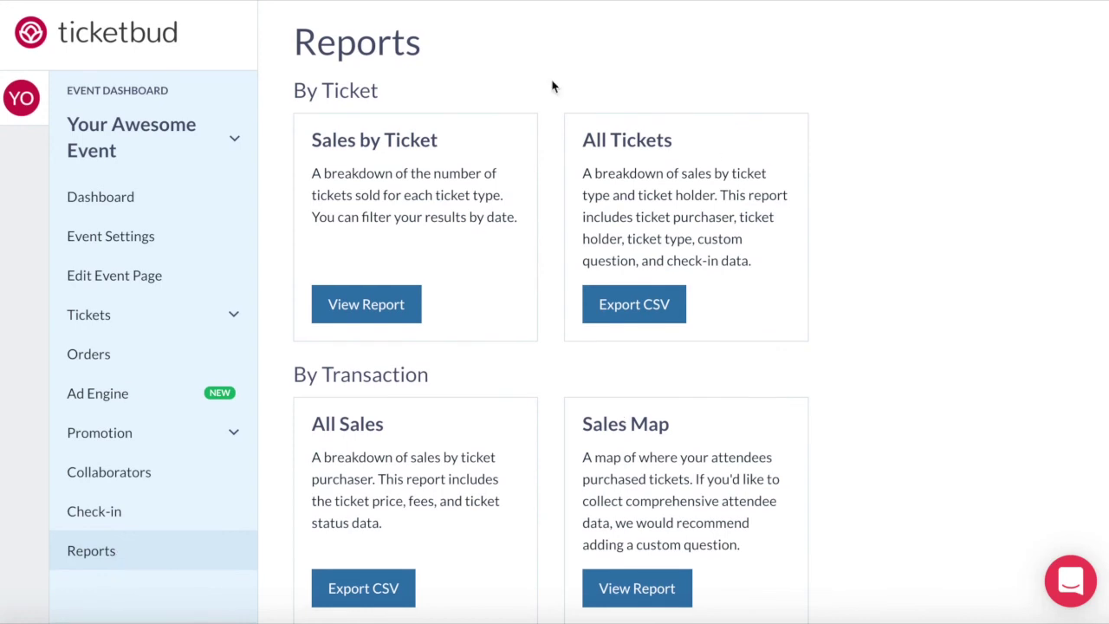